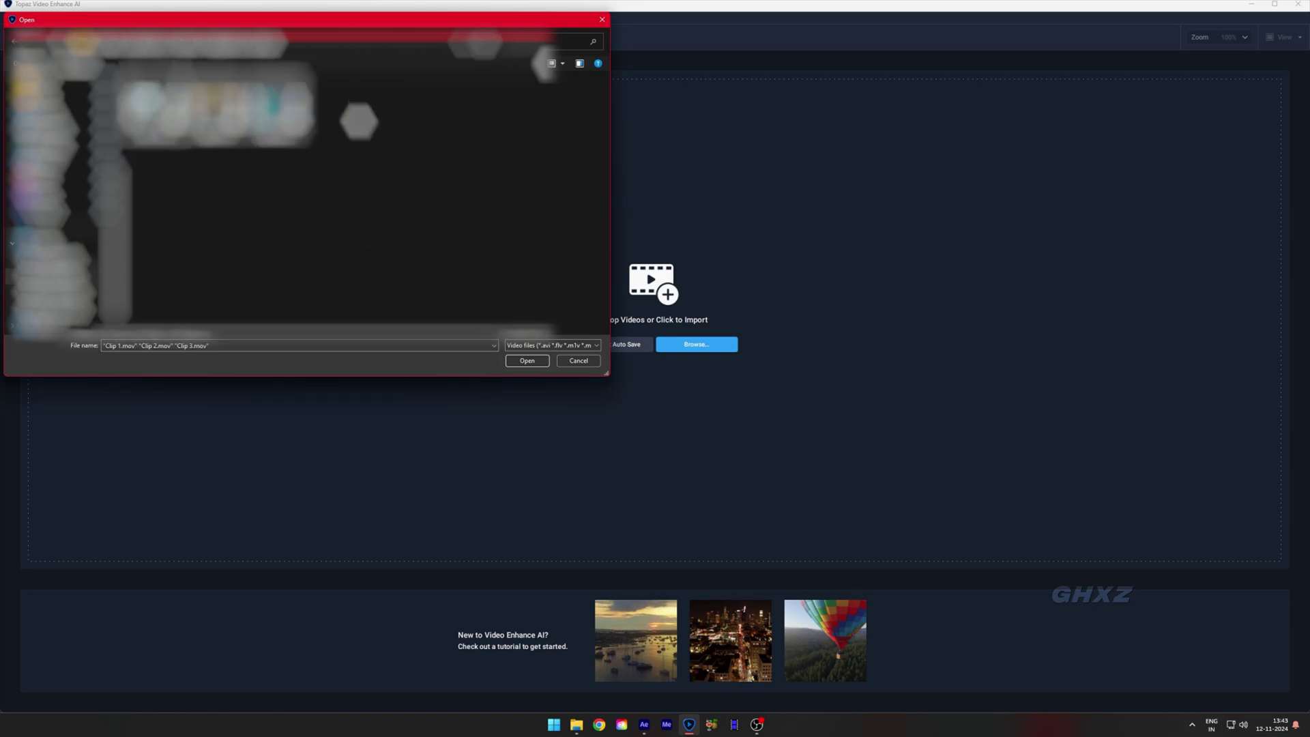
Open Clip 1.mov, Clip 2.mov and Clip 3.mov in Topaz Video Enhance AI.
left_click(527, 360)
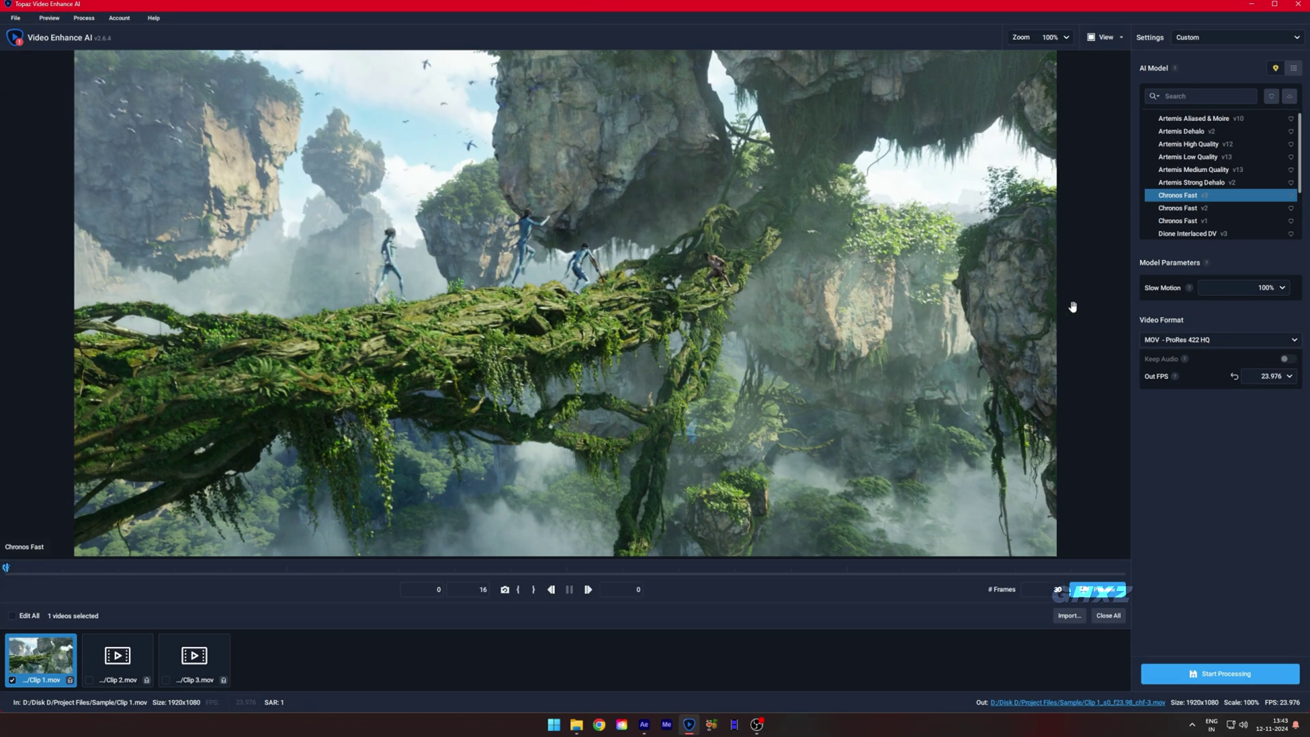
Turn on Edit All so all three clips share settings, and choose the Chronos Fast model.
left_click(30, 617)
left_click(28, 618)
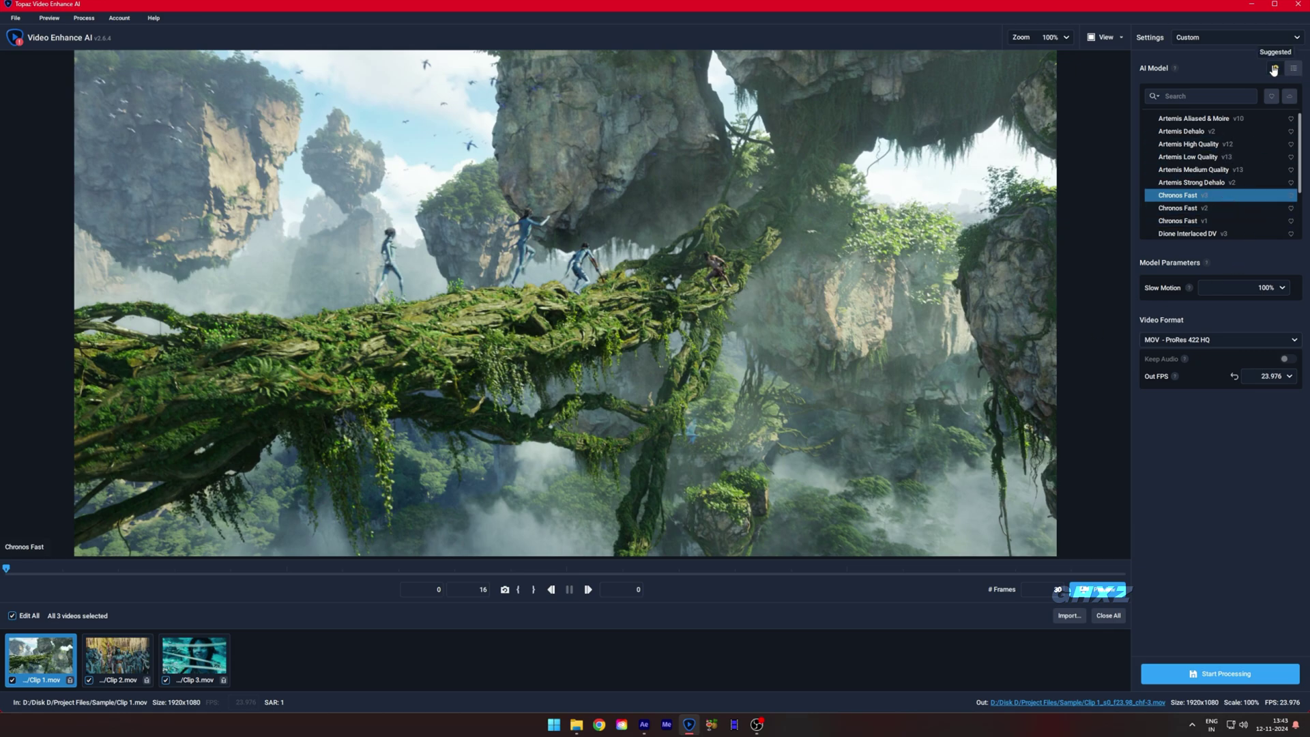
left_click(1274, 69)
left_click(1293, 68)
Set Slow Motion to 300% and the output frame rate to 120 FPS.
left_click(1280, 289)
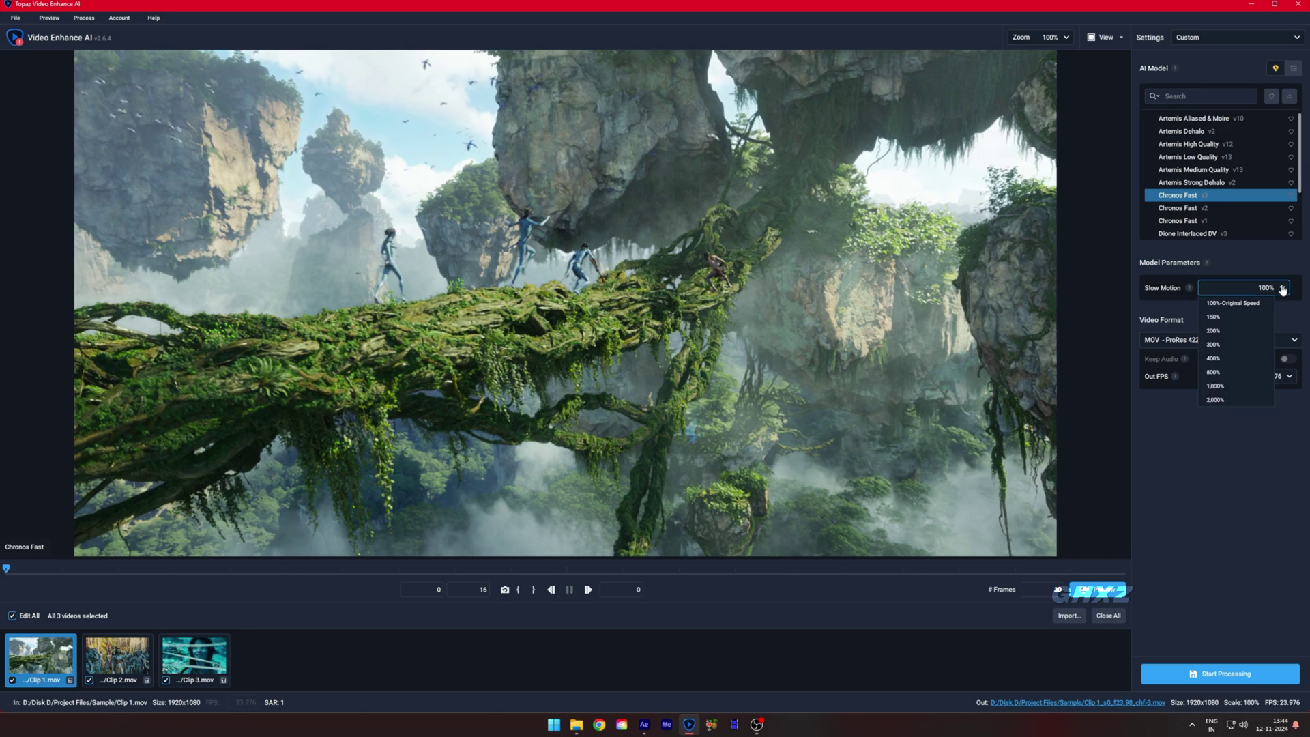
left_click(1229, 344)
left_click(1287, 379)
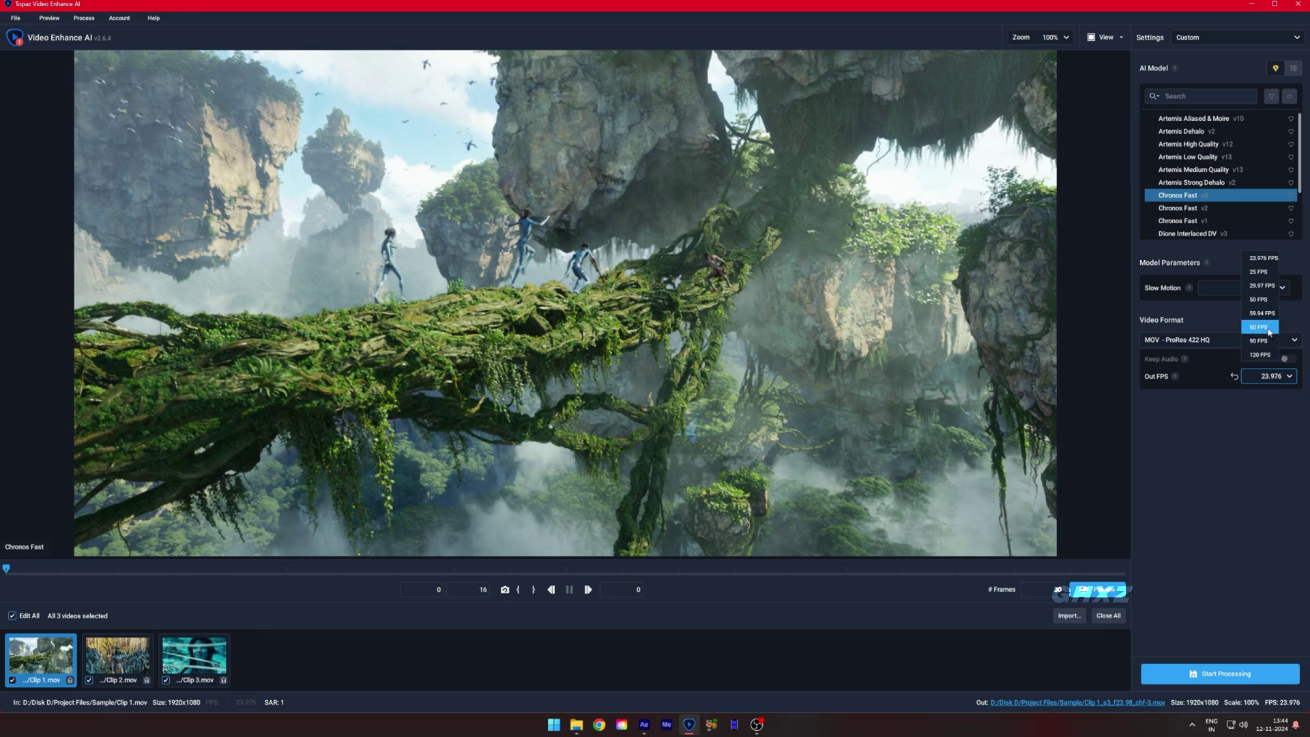
left_click(1264, 355)
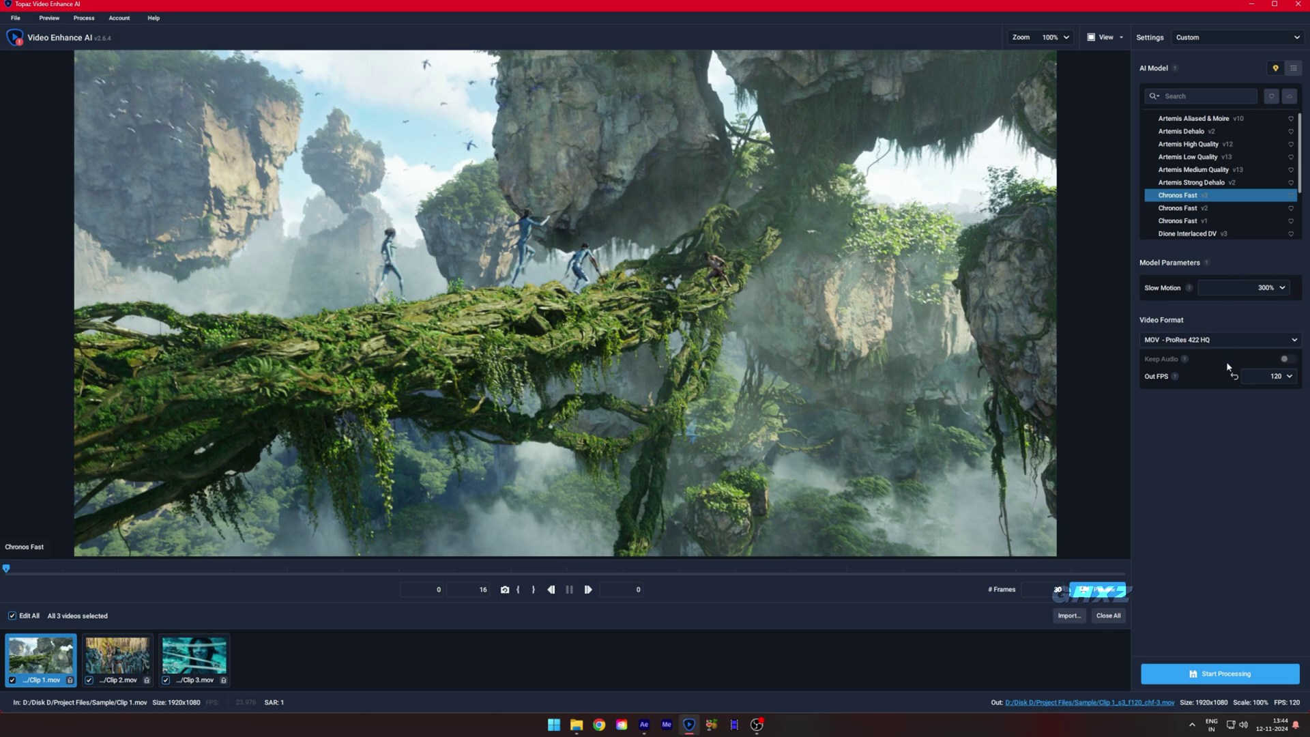
scroll(802, 479, "down", 3)
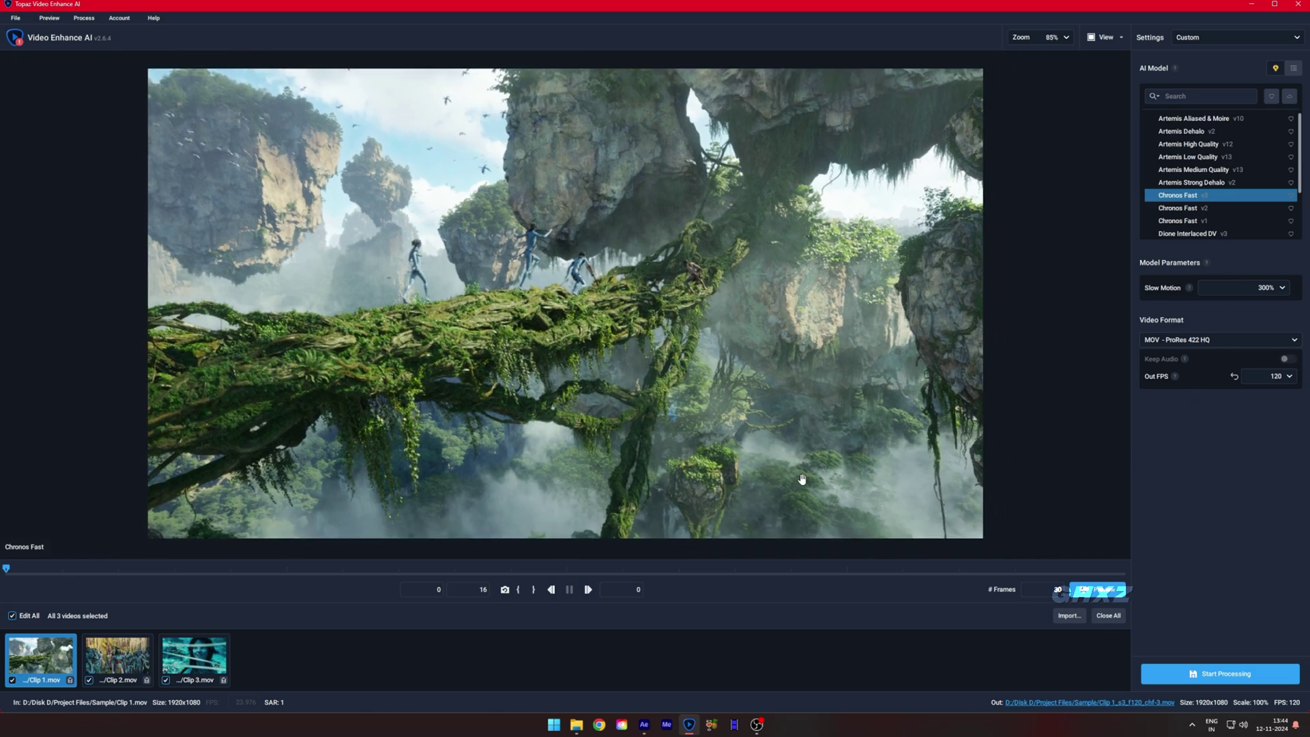
Start processing and render all three clips to 120 FPS slow-motion files.
left_click(1182, 676)
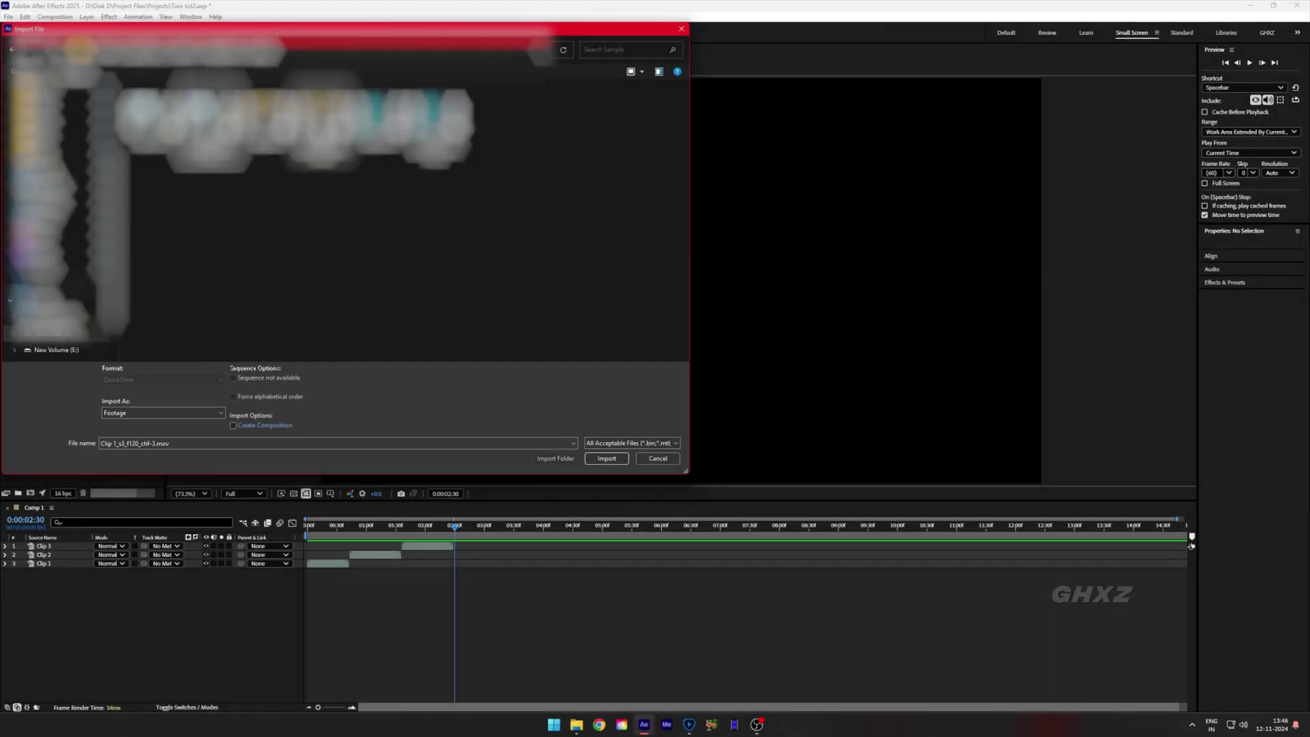
Import the three _f120 .mov clips and group them in a new folder.
left_click(322, 123, "ctrl")
left_click(434, 123, "ctrl")
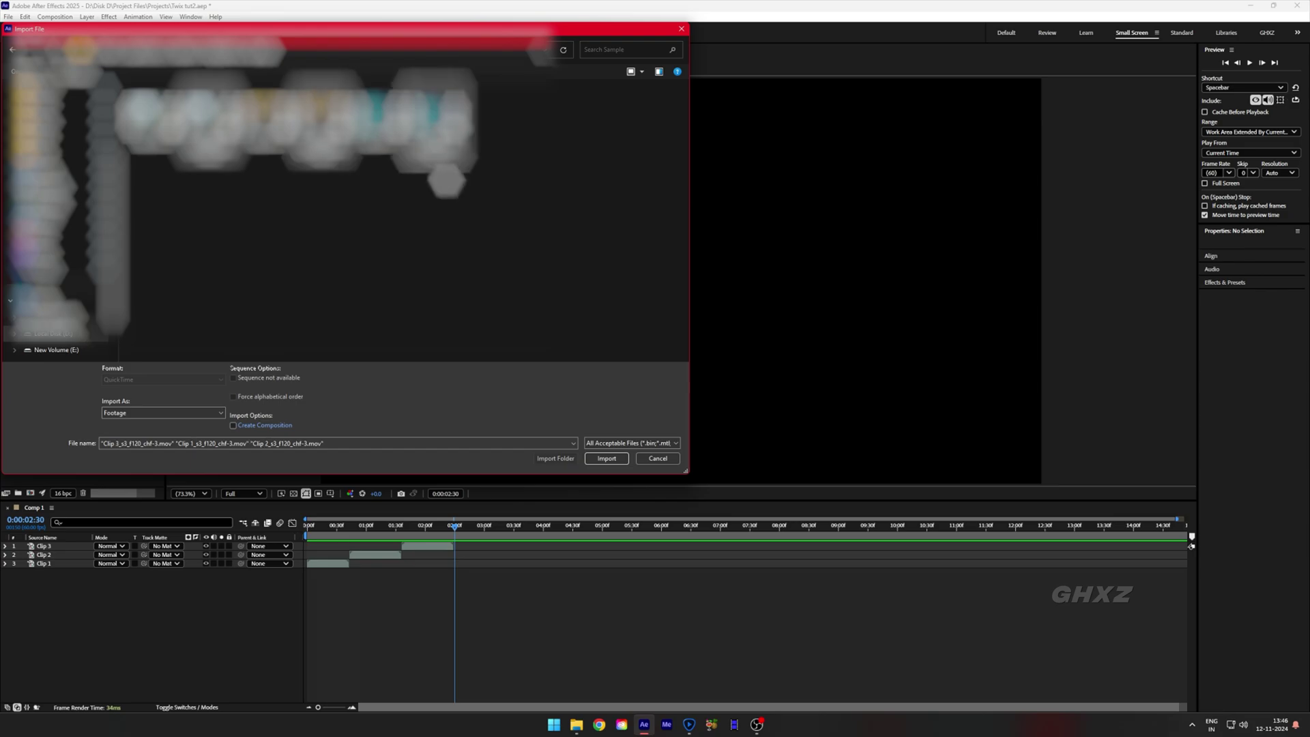
left_click(603, 458)
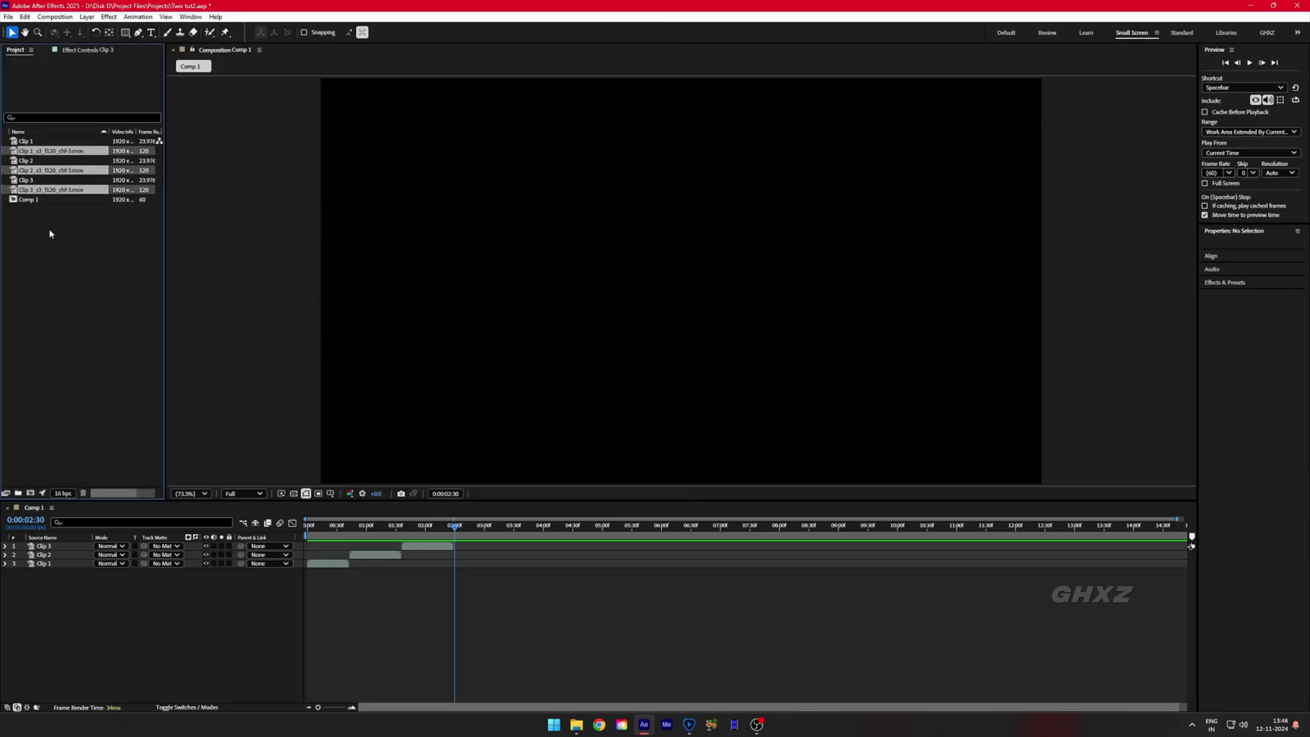
left_click_drag(53, 192, 18, 492)
left_click(48, 270)
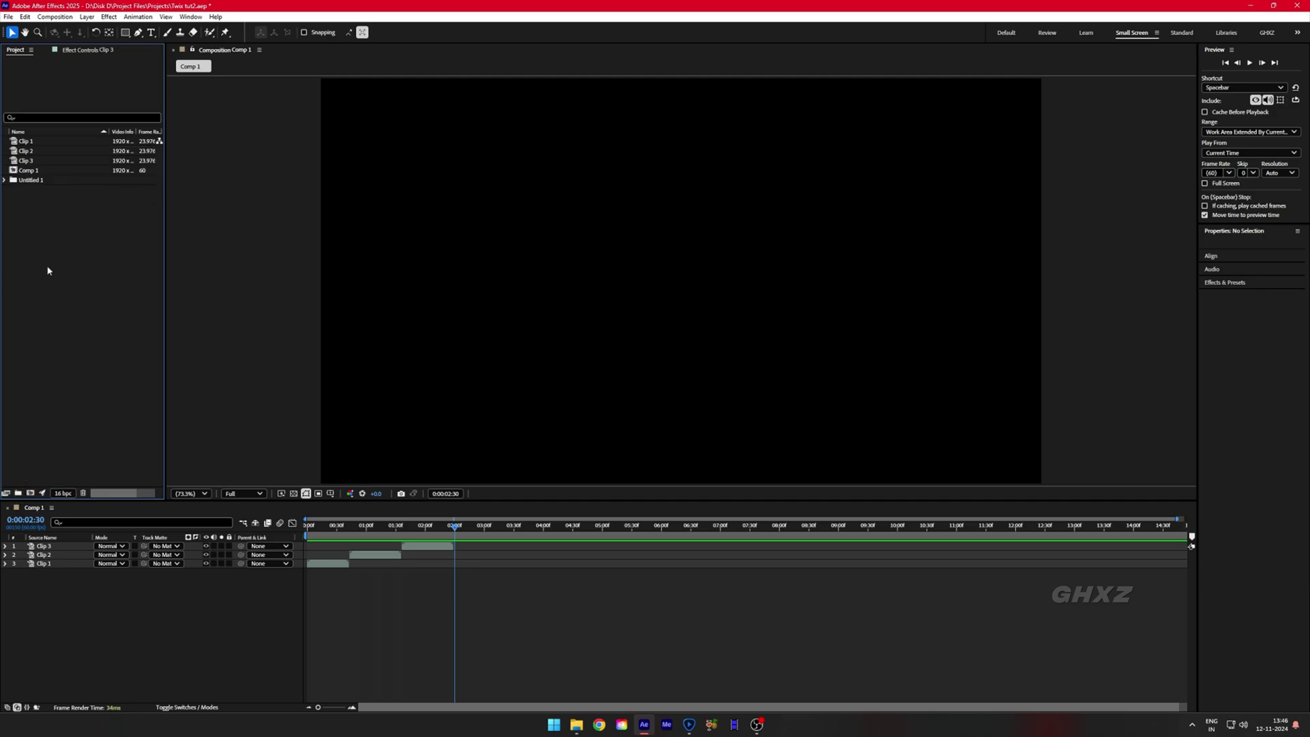
left_click(5, 180)
Move the original Clip 1–3 into a second new folder.
left_click(27, 161)
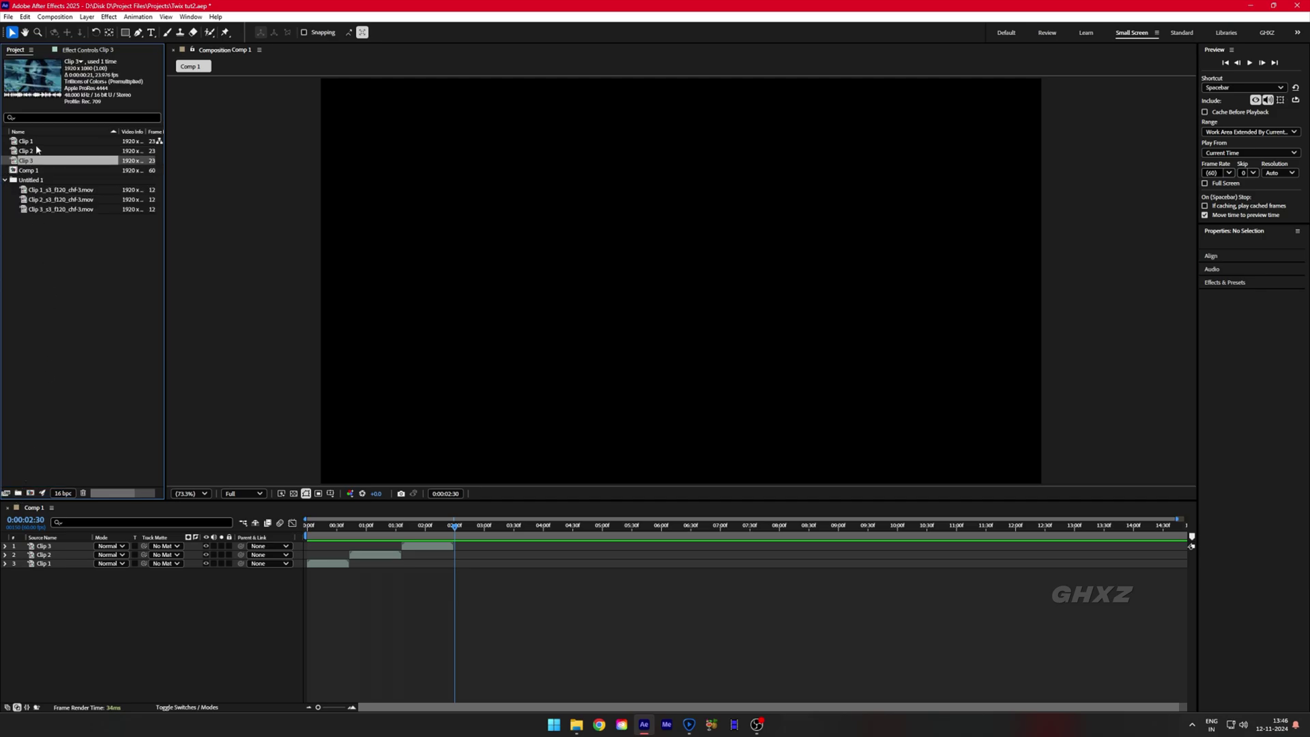
left_click(34, 143, "shift")
left_click_drag(35, 143, 17, 492)
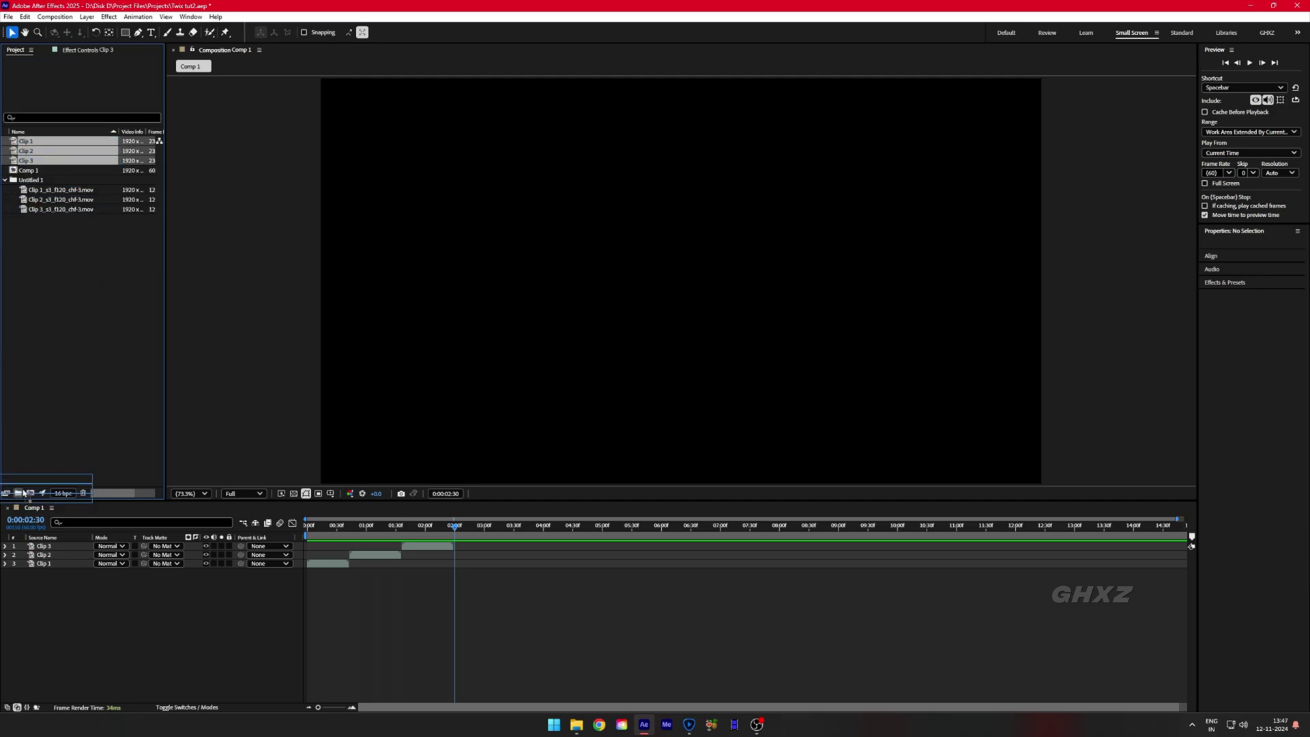
left_click(84, 263)
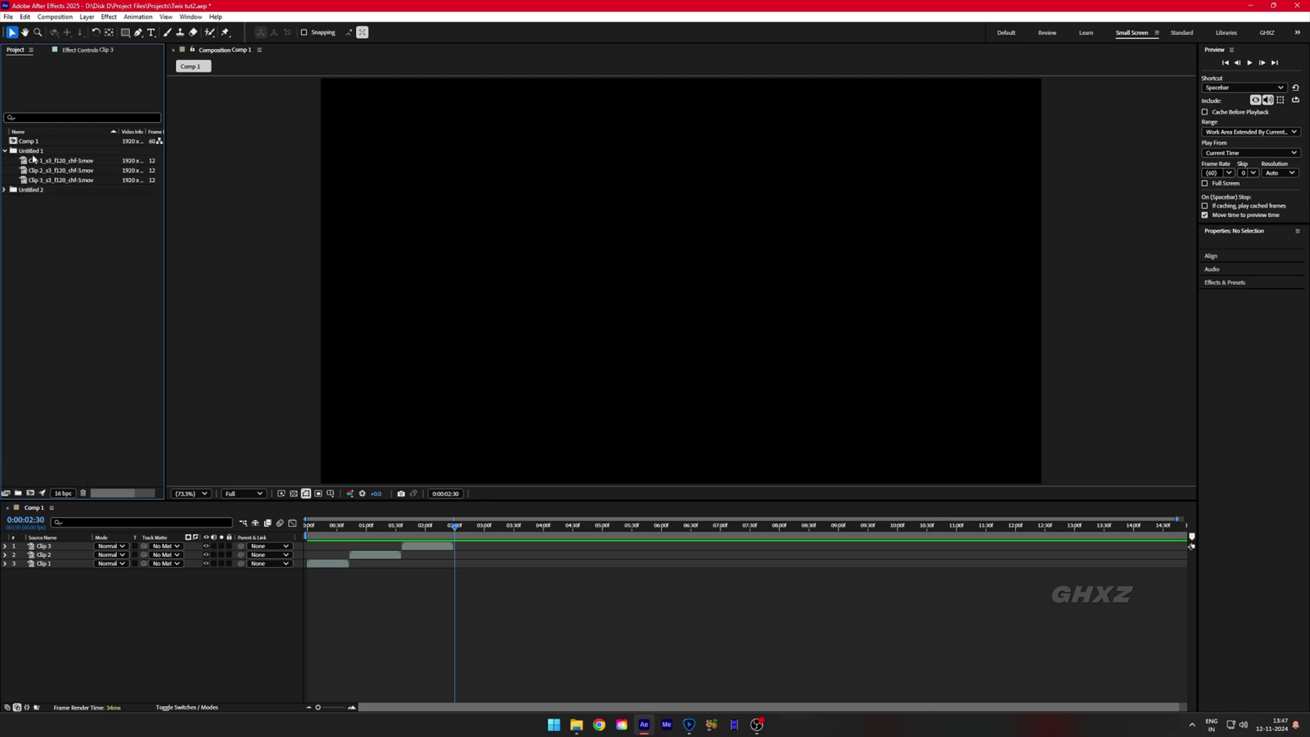
Rename the folders Original and 120Fps.
left_click(31, 190)
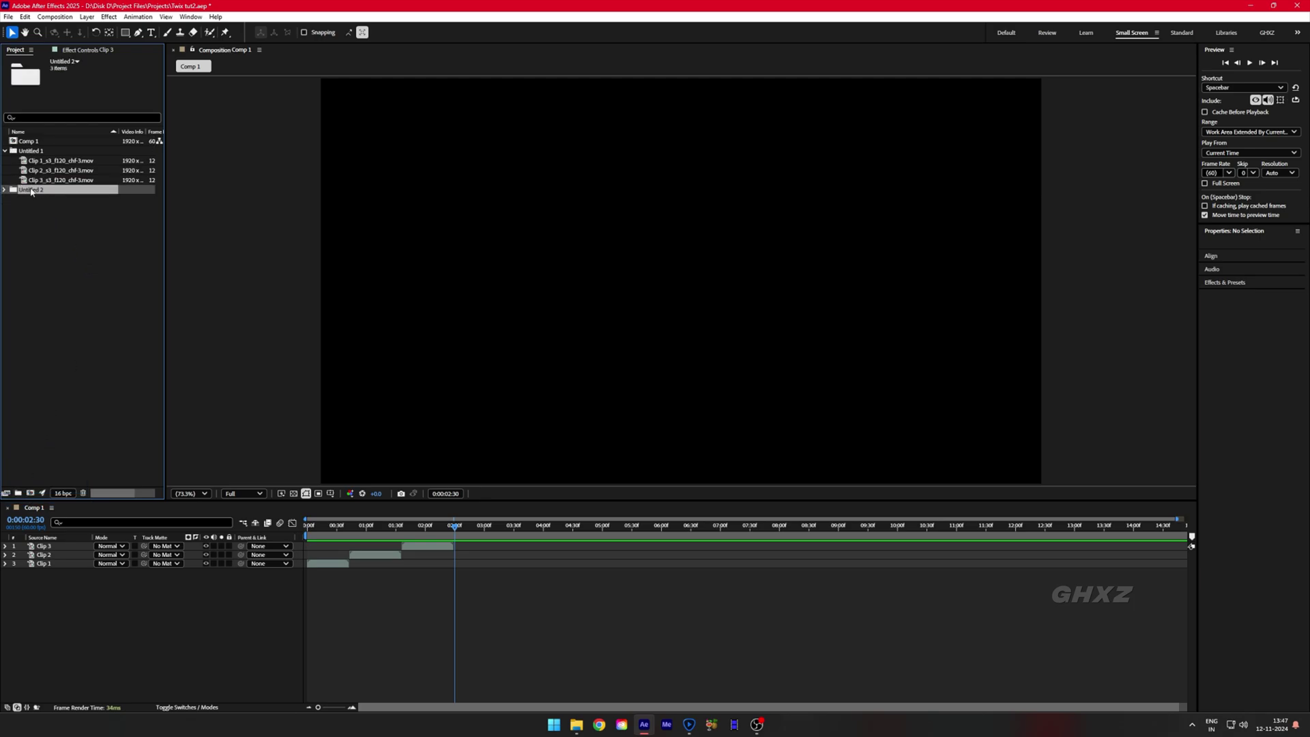
key("Return")
type("C")
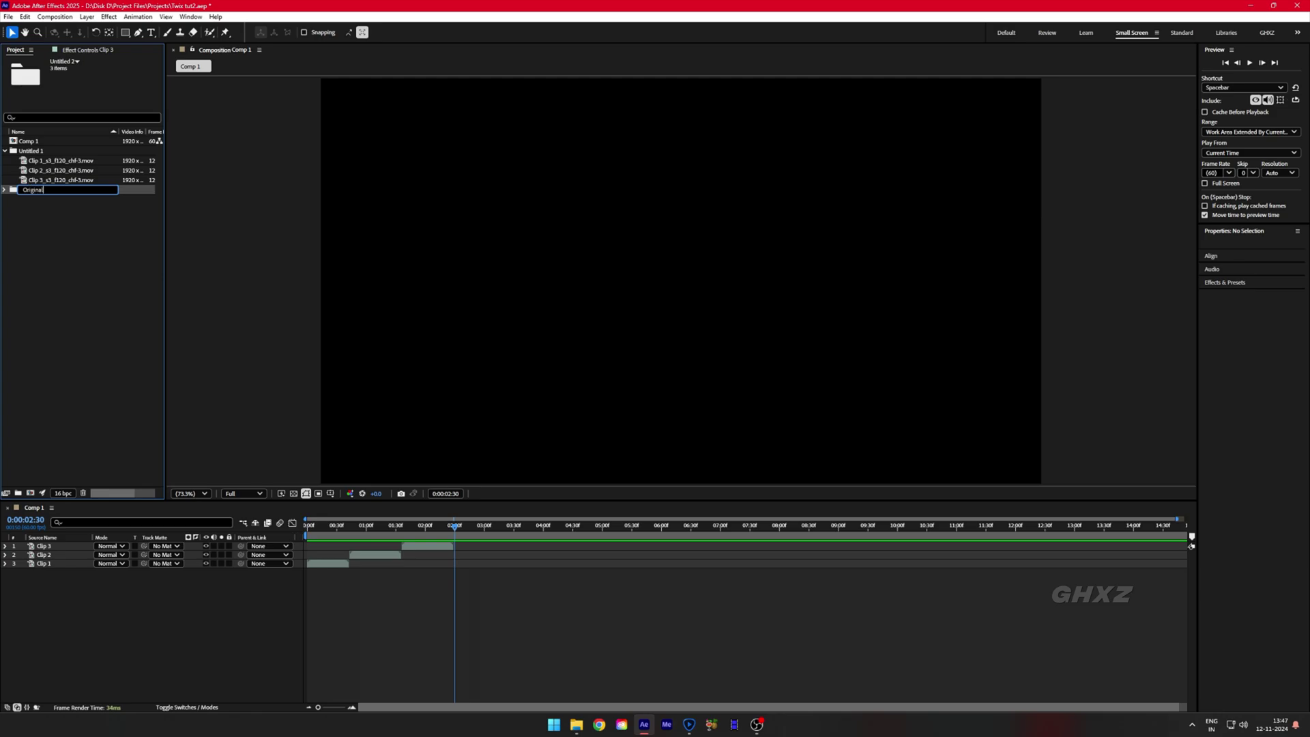
key("Return")
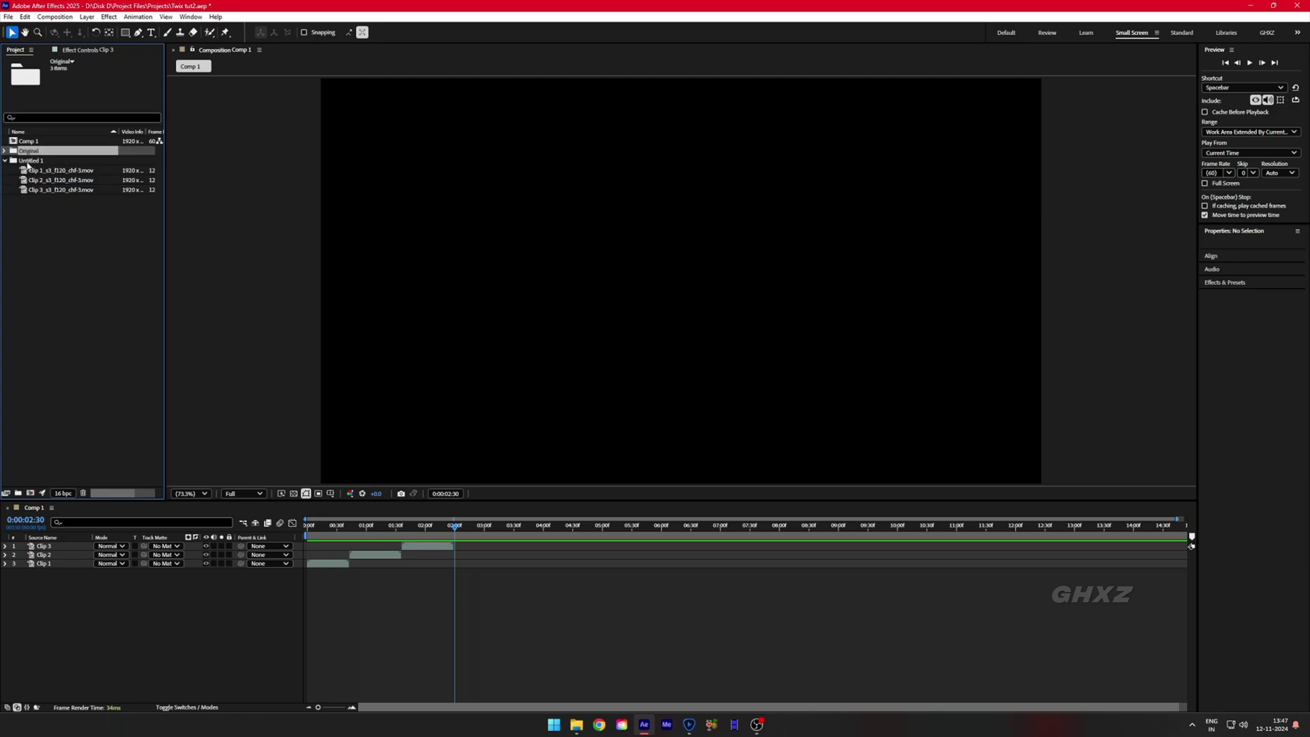
left_click(28, 161)
key("Return")
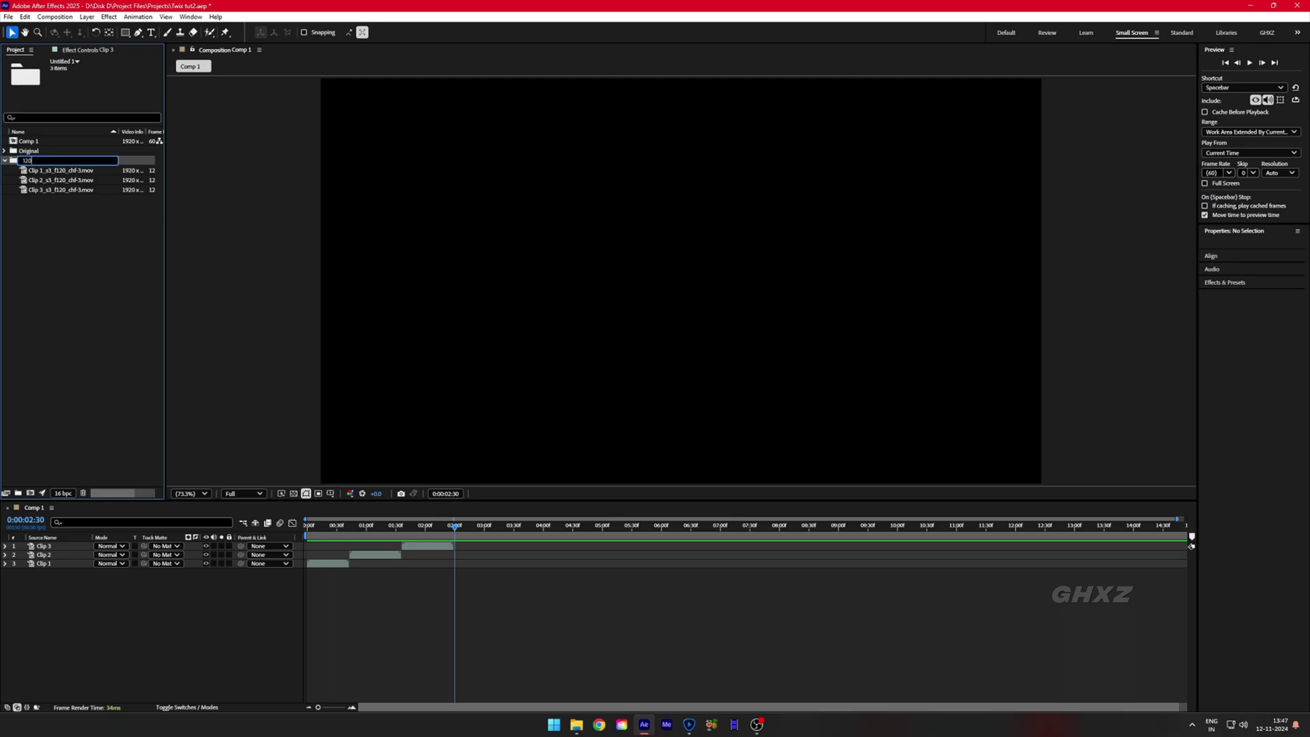
key("Return")
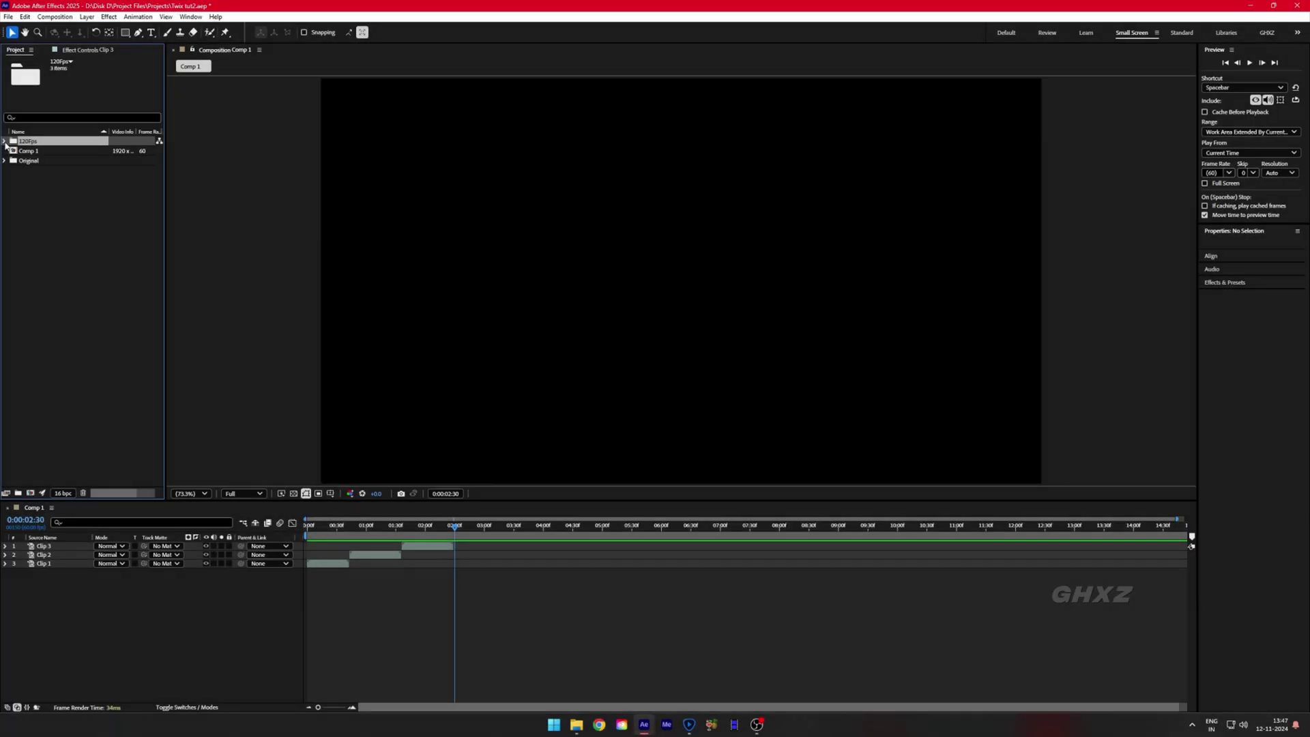
left_click(5, 141)
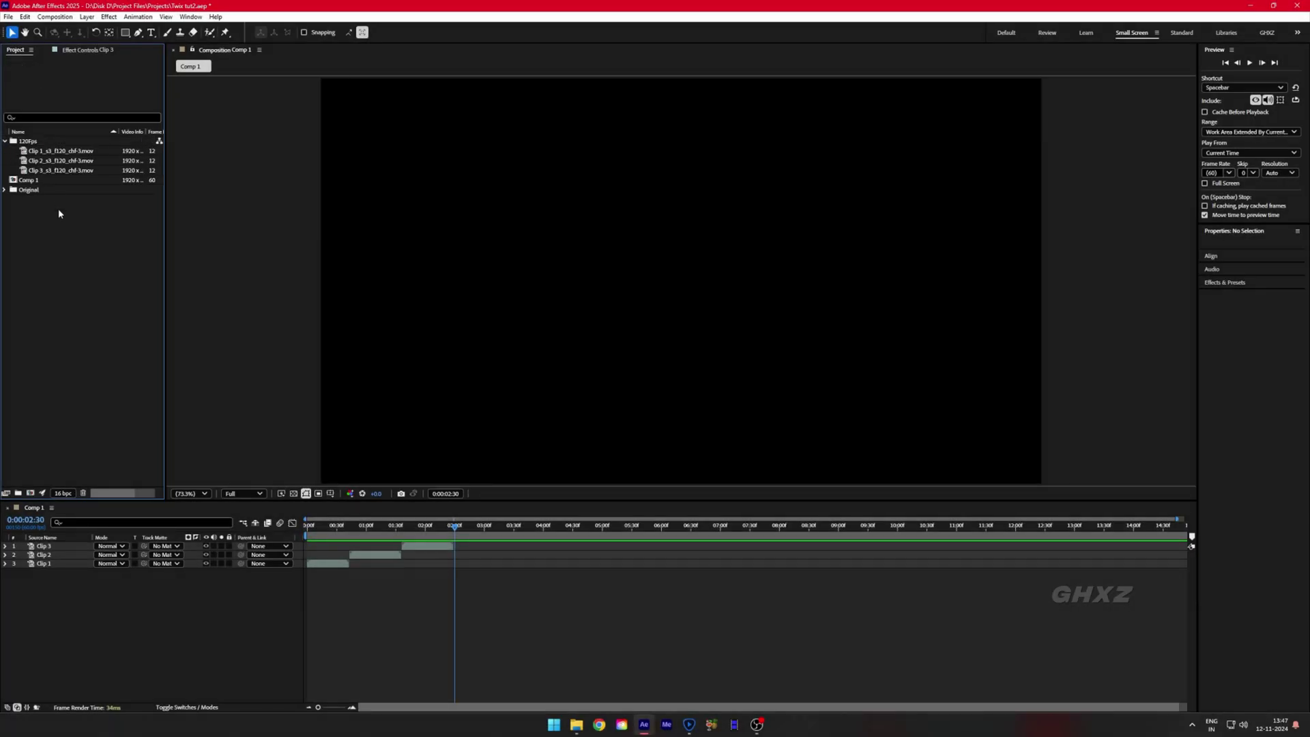
Drag the three 120 fps clips from the 120Fps folder into Comp 1 and return the playhead to the start.
left_click(46, 170)
key("shift+Up")
key("shift+Up")
left_click_drag(60, 175, 809, 565)
left_click(771, 598)
left_click_drag(463, 541, 350, 571)
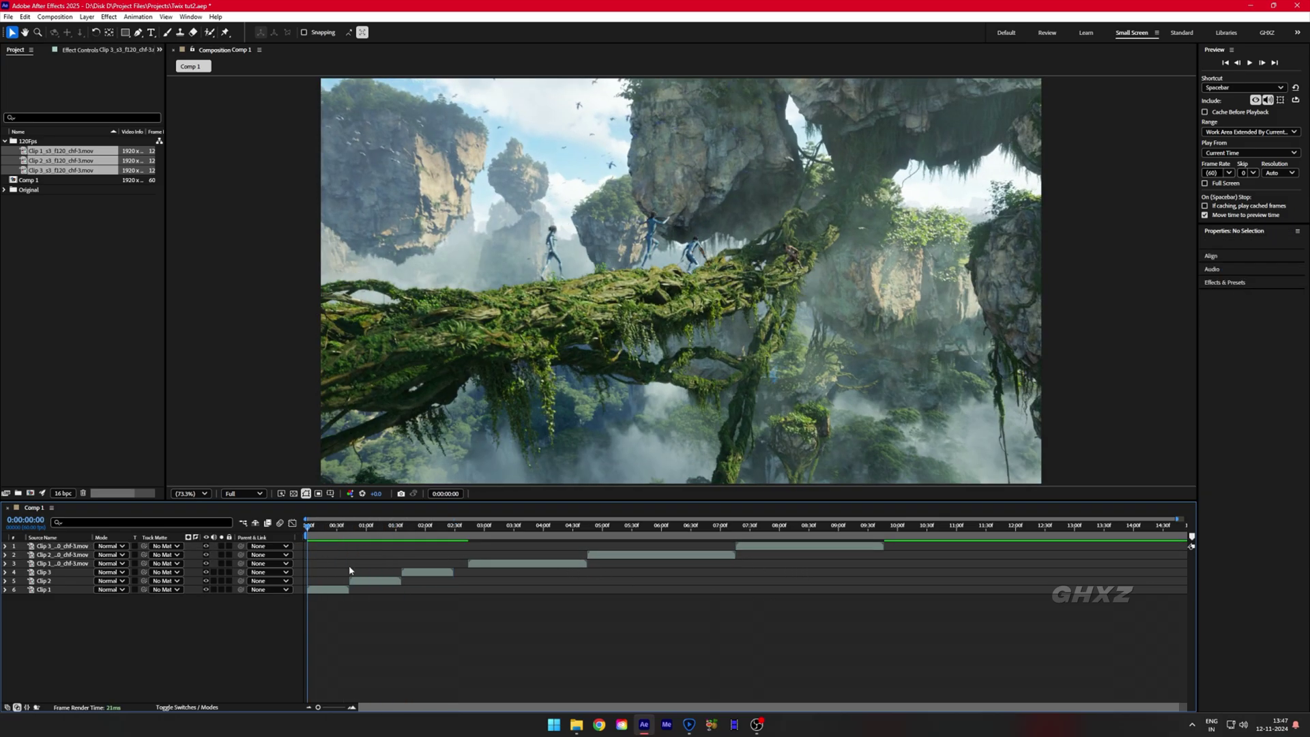
left_click(186, 707)
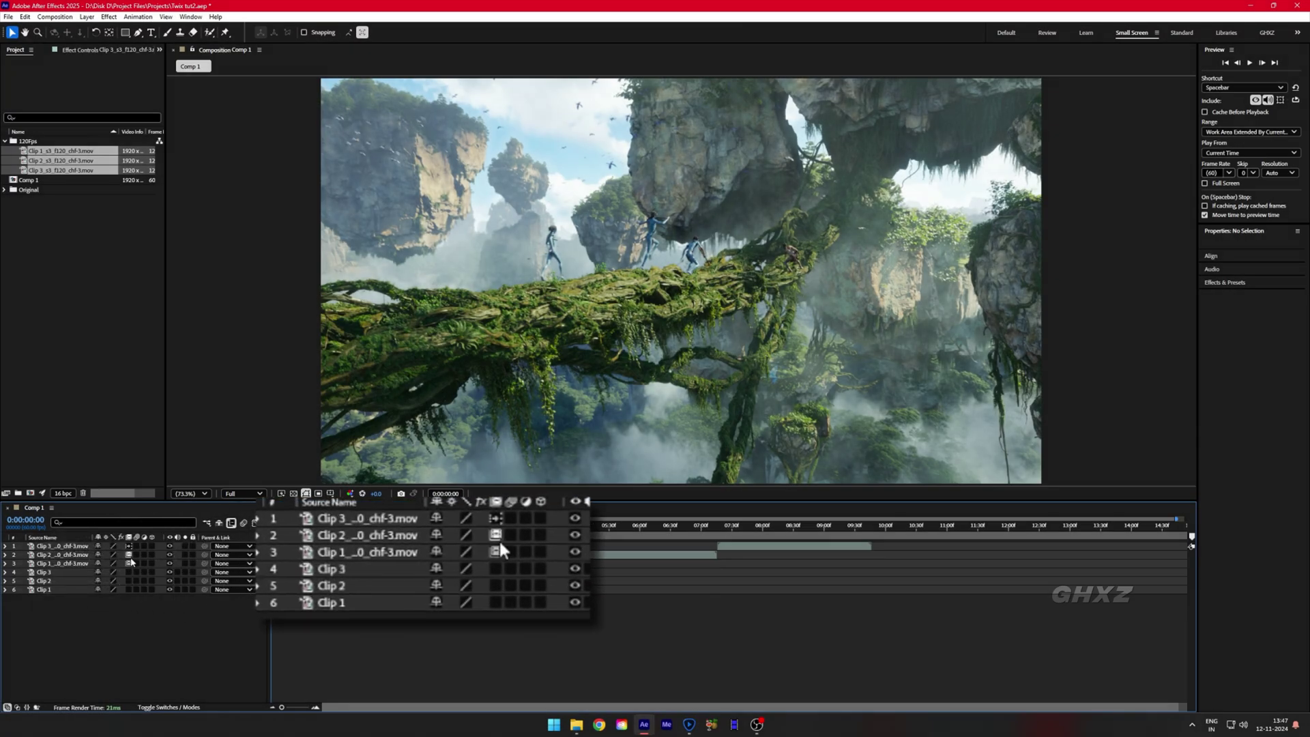
Switch on Frame Blending for layers 1–3 and play a preview.
left_click(129, 563)
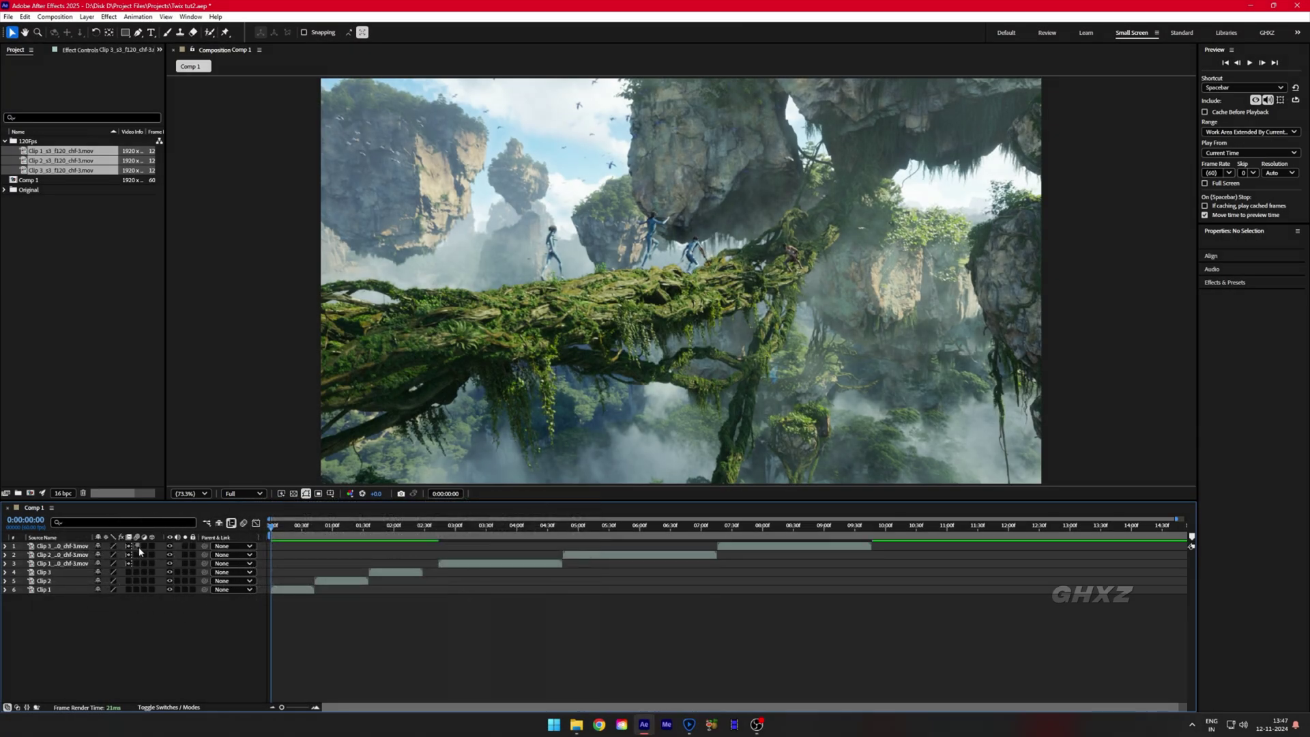
key("space")
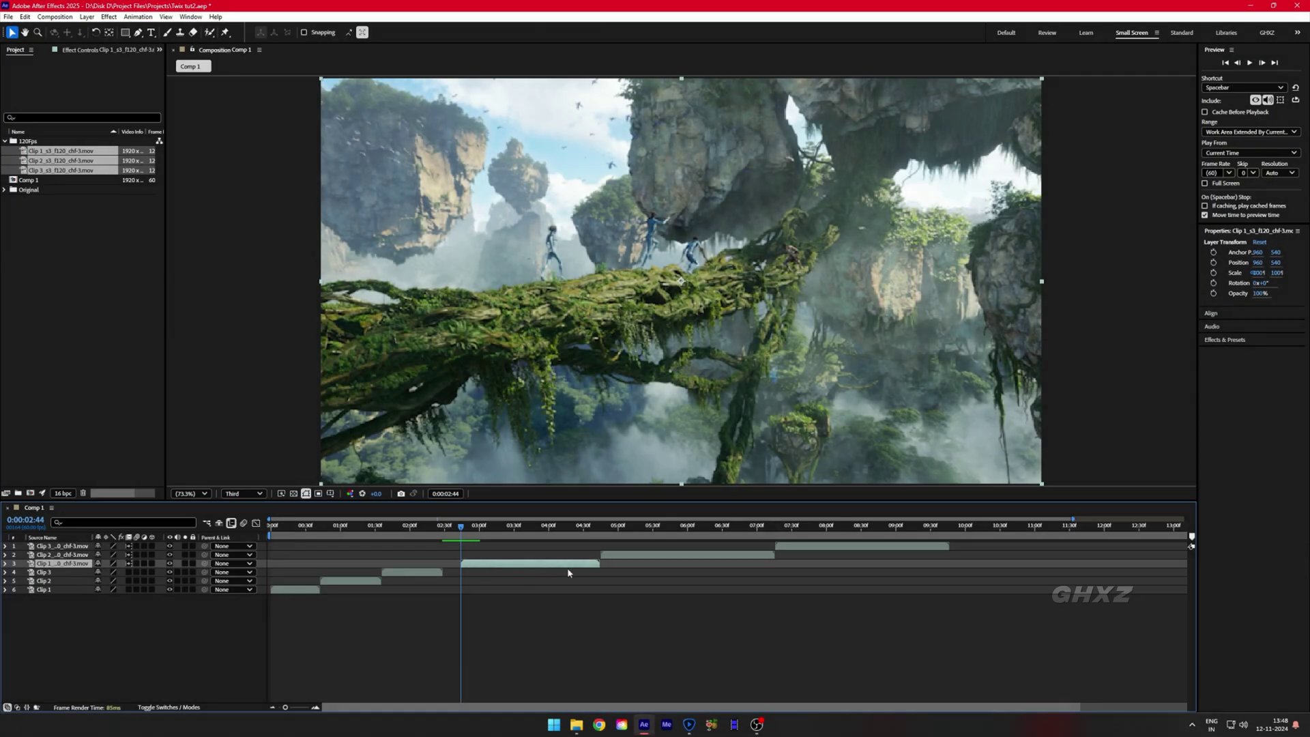
Enable Time Remapping on layers 1–3 from the Time menu, then scrub the timeline.
left_click(846, 547, "shift")
right_click(846, 548)
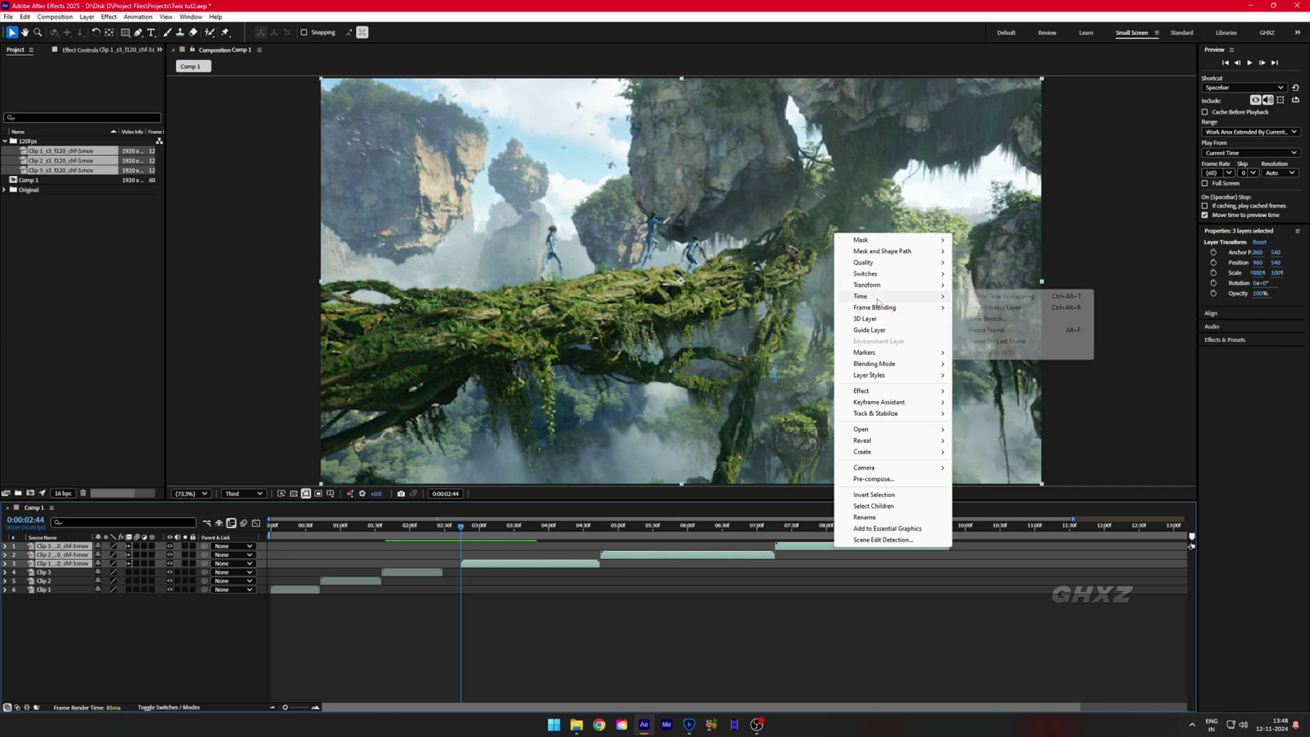
mouse_move(887, 296)
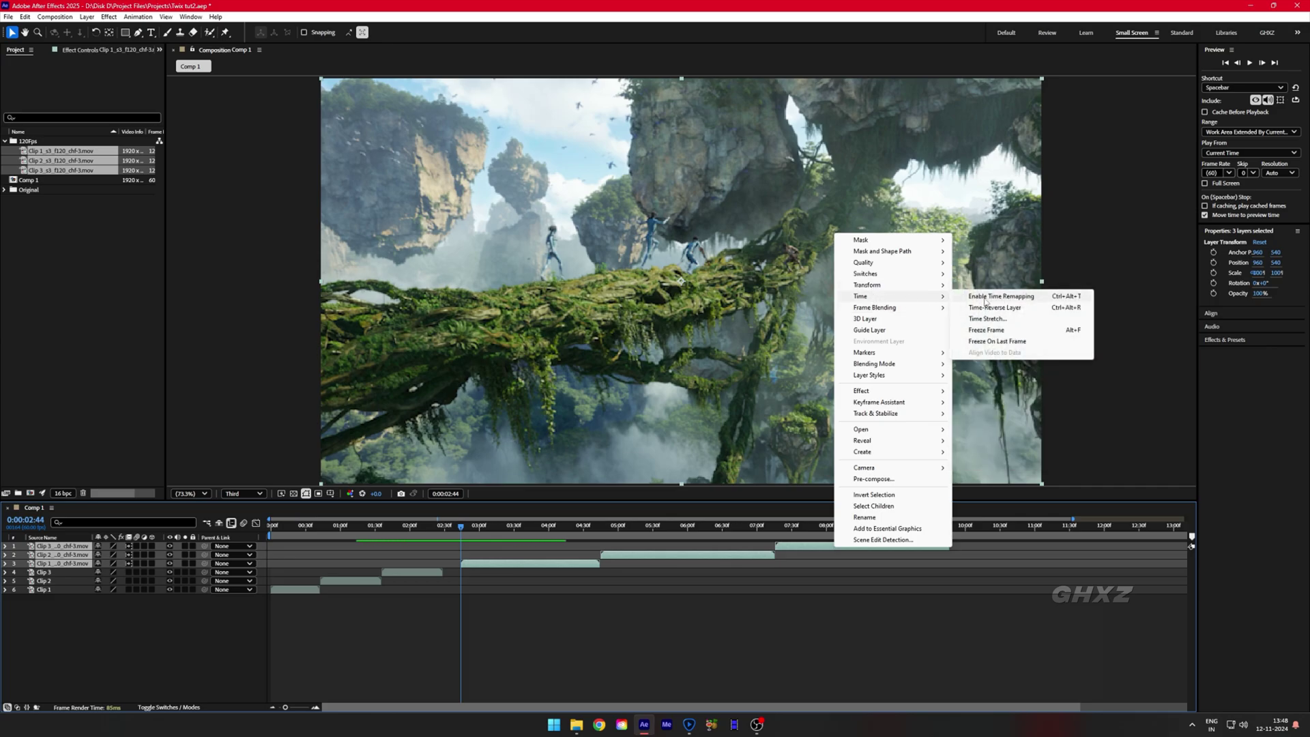
left_click(984, 297)
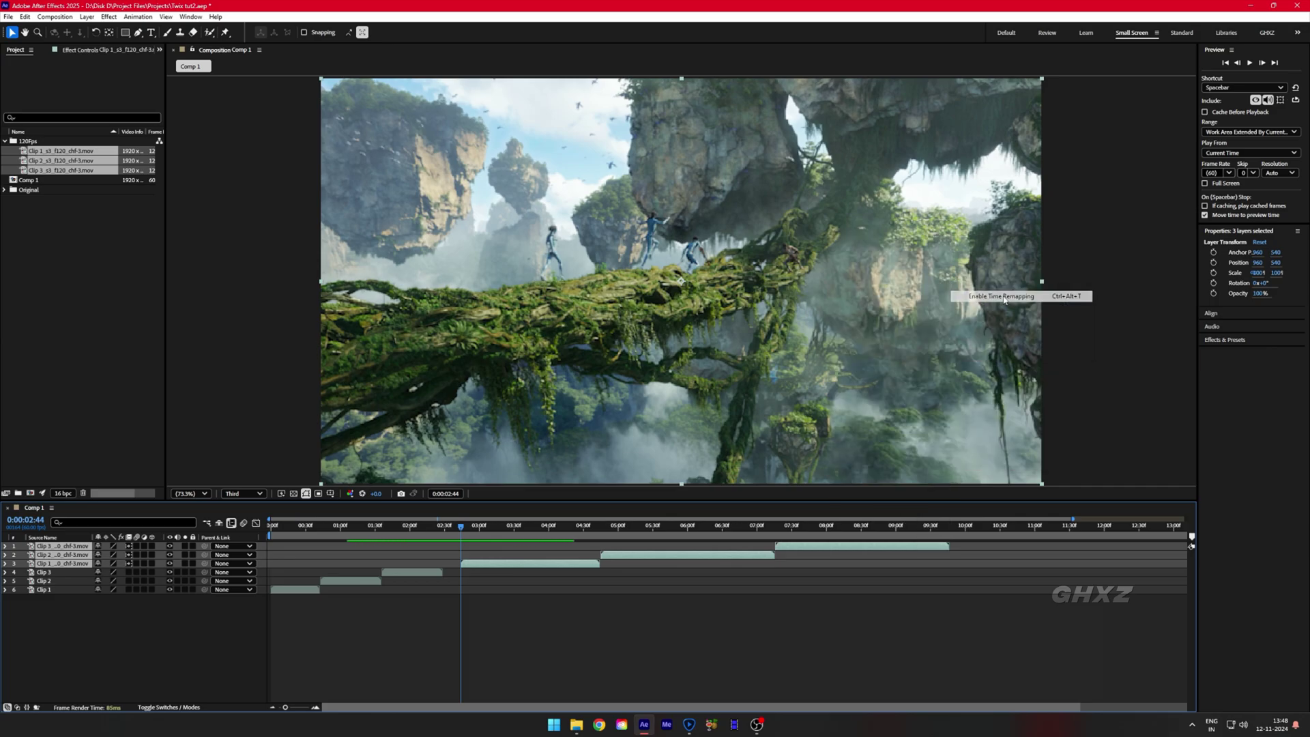
left_click(514, 622)
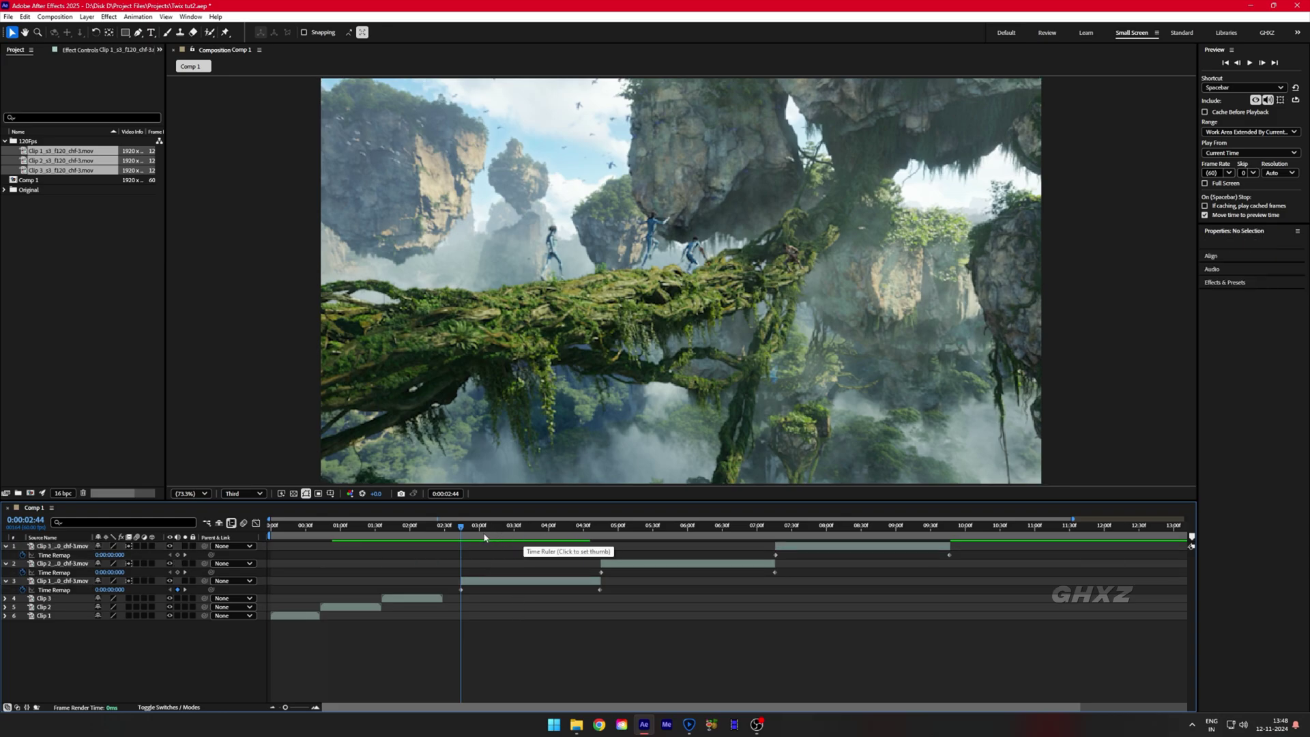
mouse_move(507, 537)
left_mouse_down()
mouse_move(536, 537)
mouse_move(485, 539)
mouse_move(500, 539)
left_mouse_up()
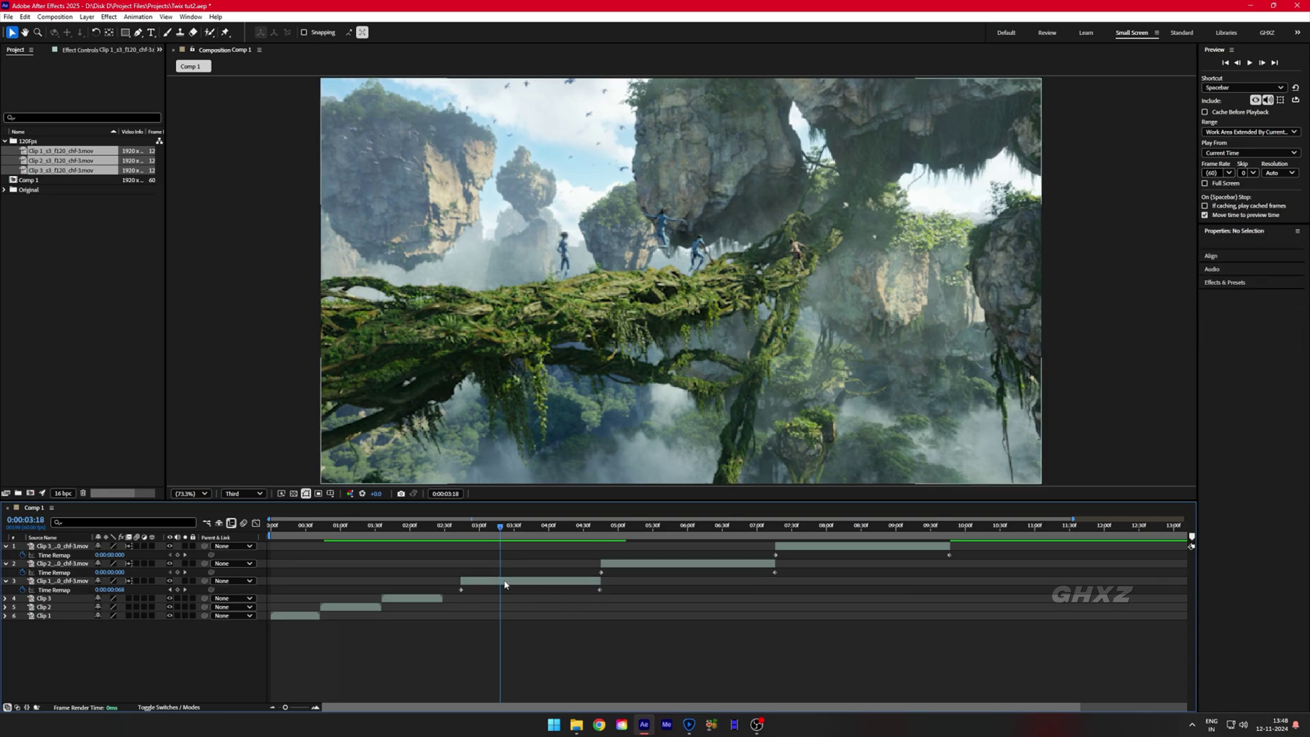
Pull Clip 1's and Clip 2's end remap keyframes earlier, trim both, and butt Clip 2 against Clip 1.
left_click_drag(602, 591, 526, 594)
left_click_drag(603, 578, 526, 581)
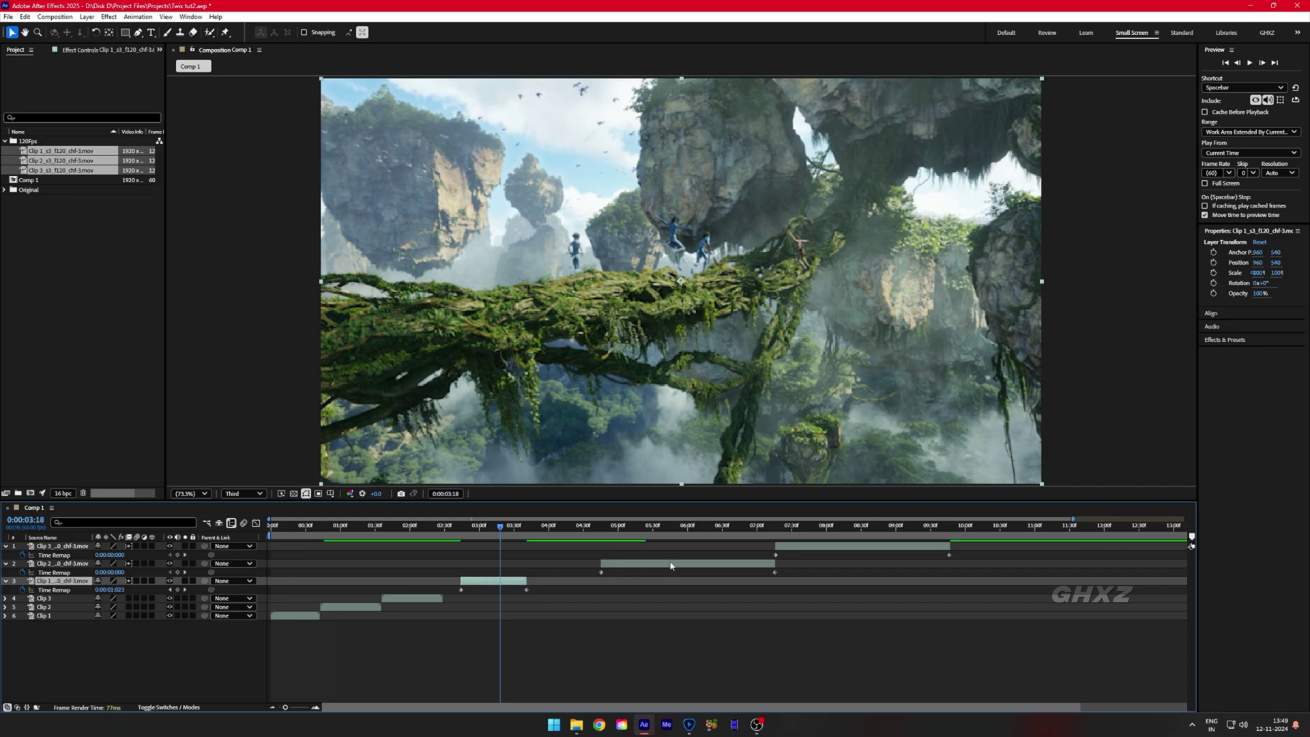
left_click(622, 563)
left_click_drag(623, 568, 550, 567)
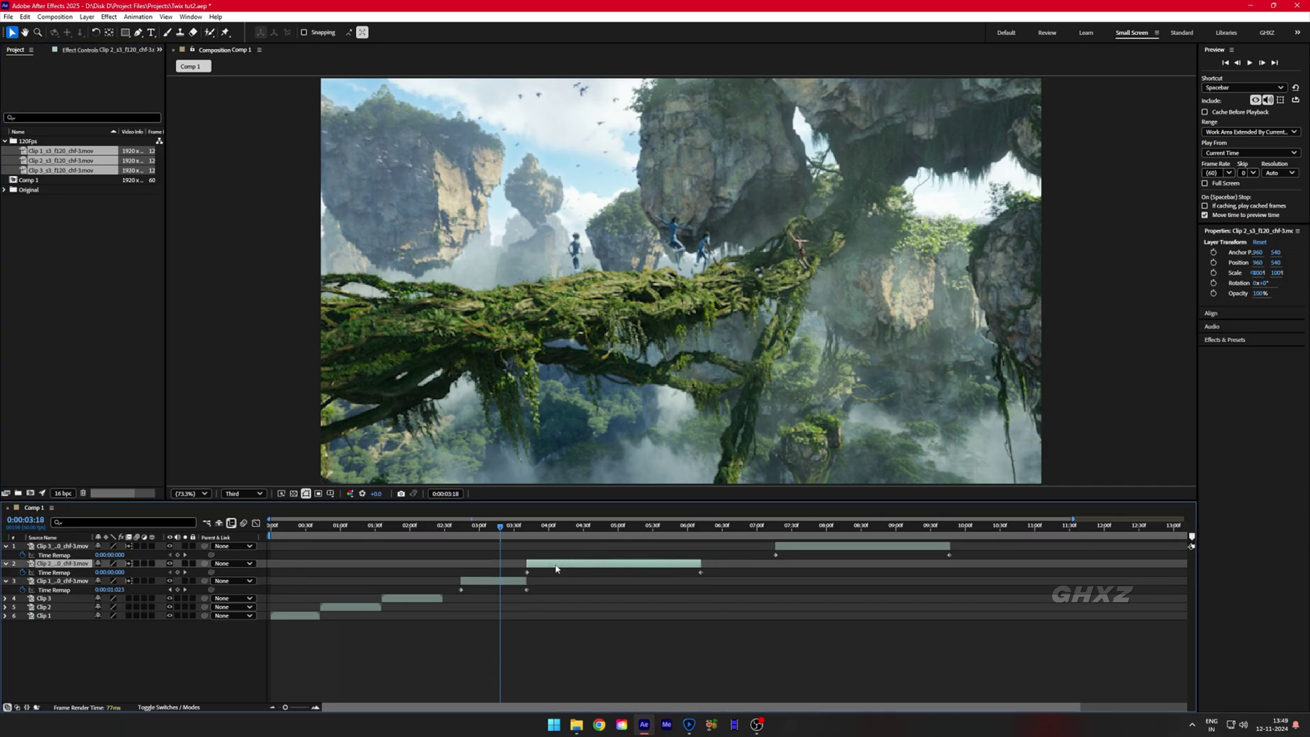
left_click_drag(701, 562, 608, 567)
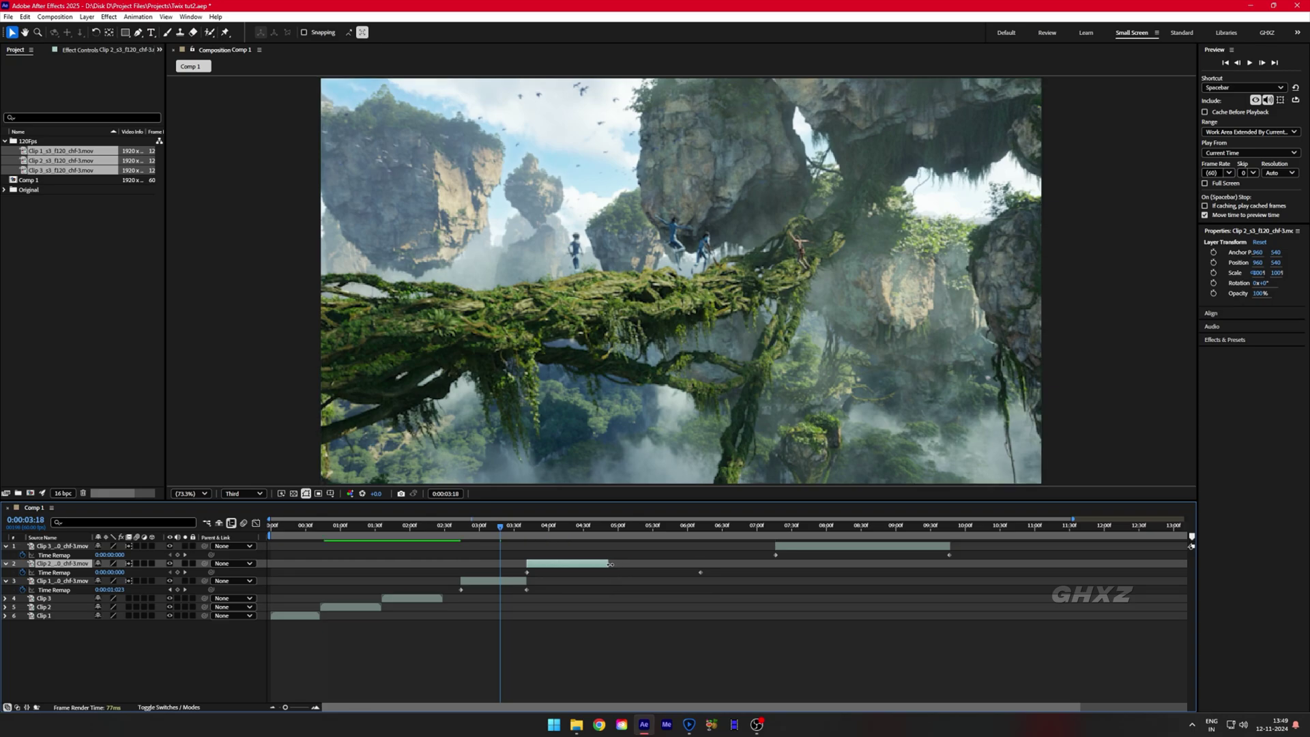
left_click_drag(699, 573, 608, 573)
Slide Clip 3 to Clip 2's end, shorten and trim its remap ramp, then select all remap keyframes.
left_click(802, 547)
left_click_drag(802, 546, 635, 546)
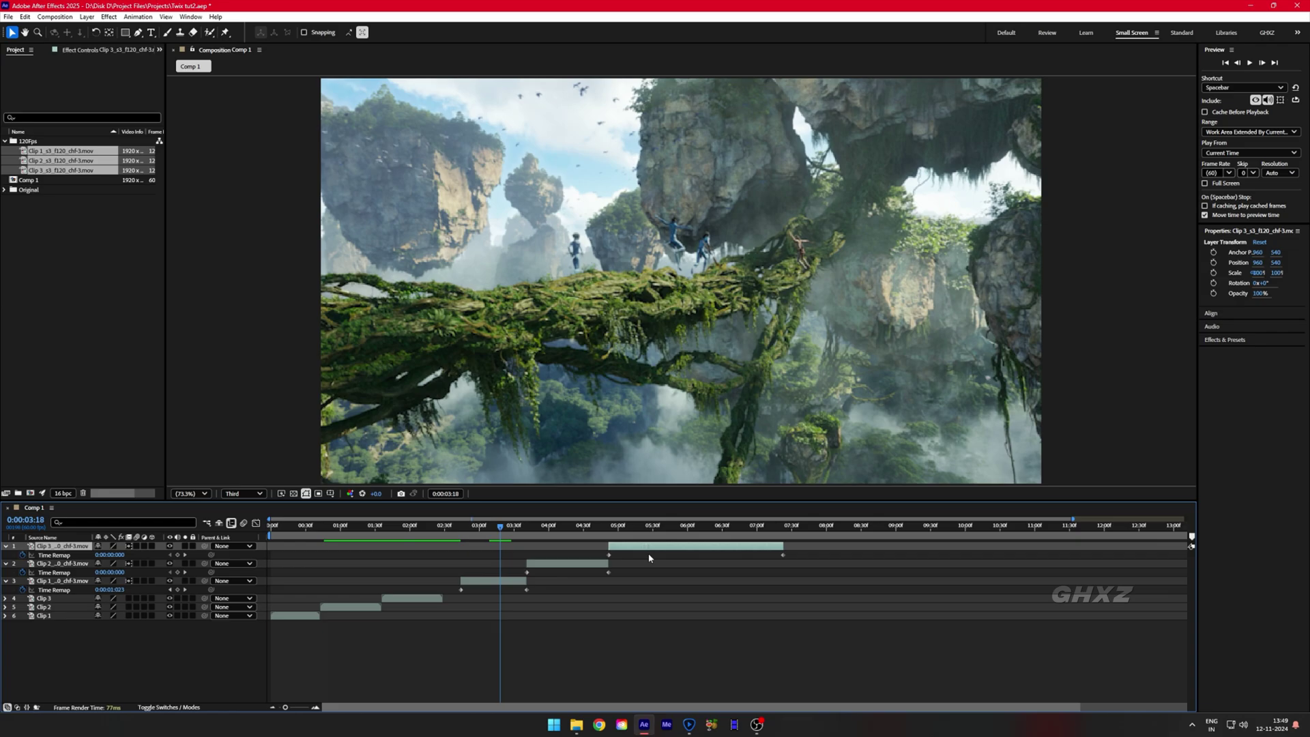
left_click_drag(783, 556, 681, 573)
left_click(782, 546)
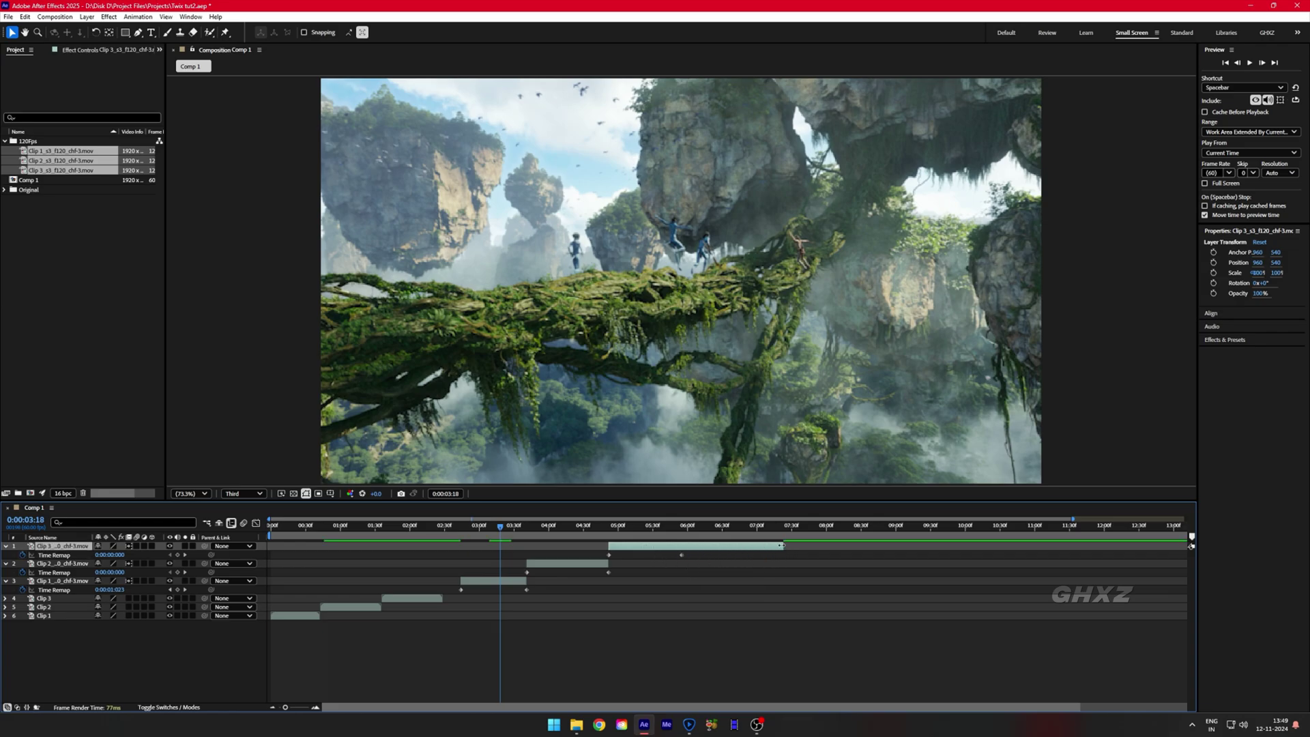
left_click_drag(785, 546, 715, 562)
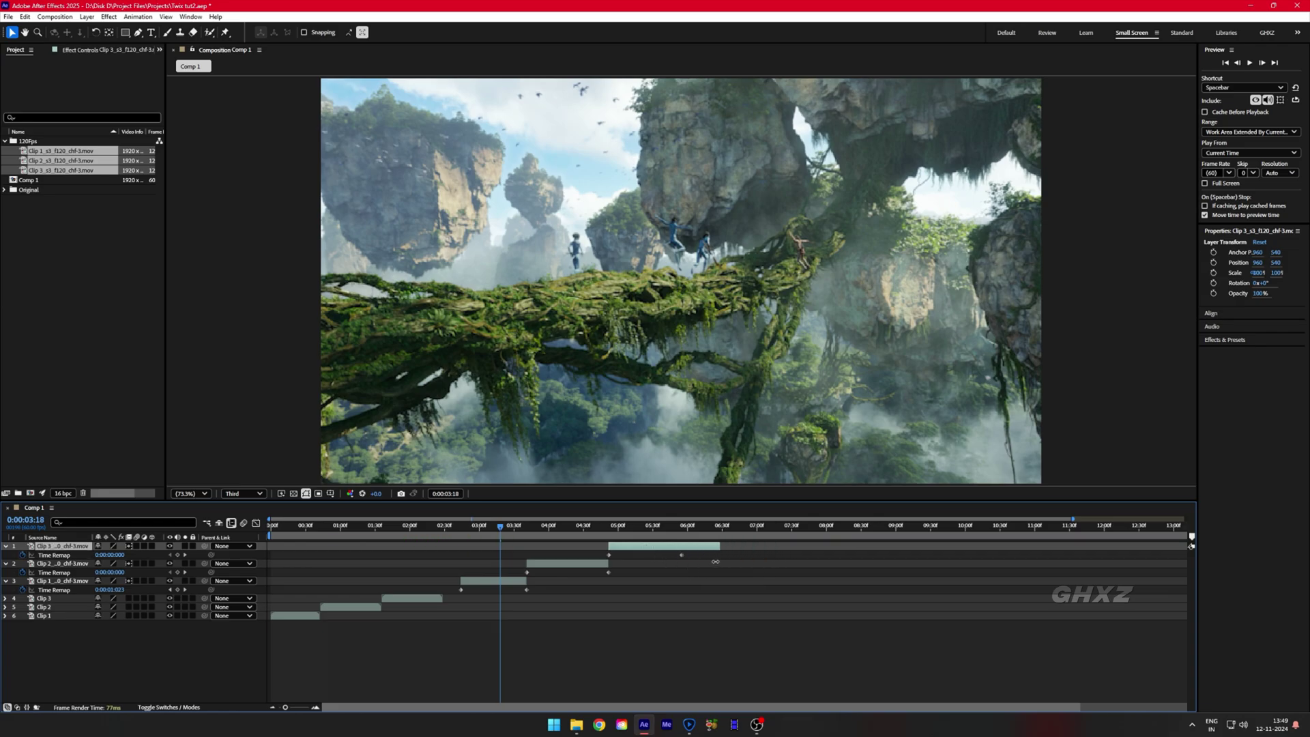
left_click_drag(447, 601, 684, 551)
Apply Keyframe Assistant > Easy Ease to all selected time-remap keyframes.
right_click(682, 557)
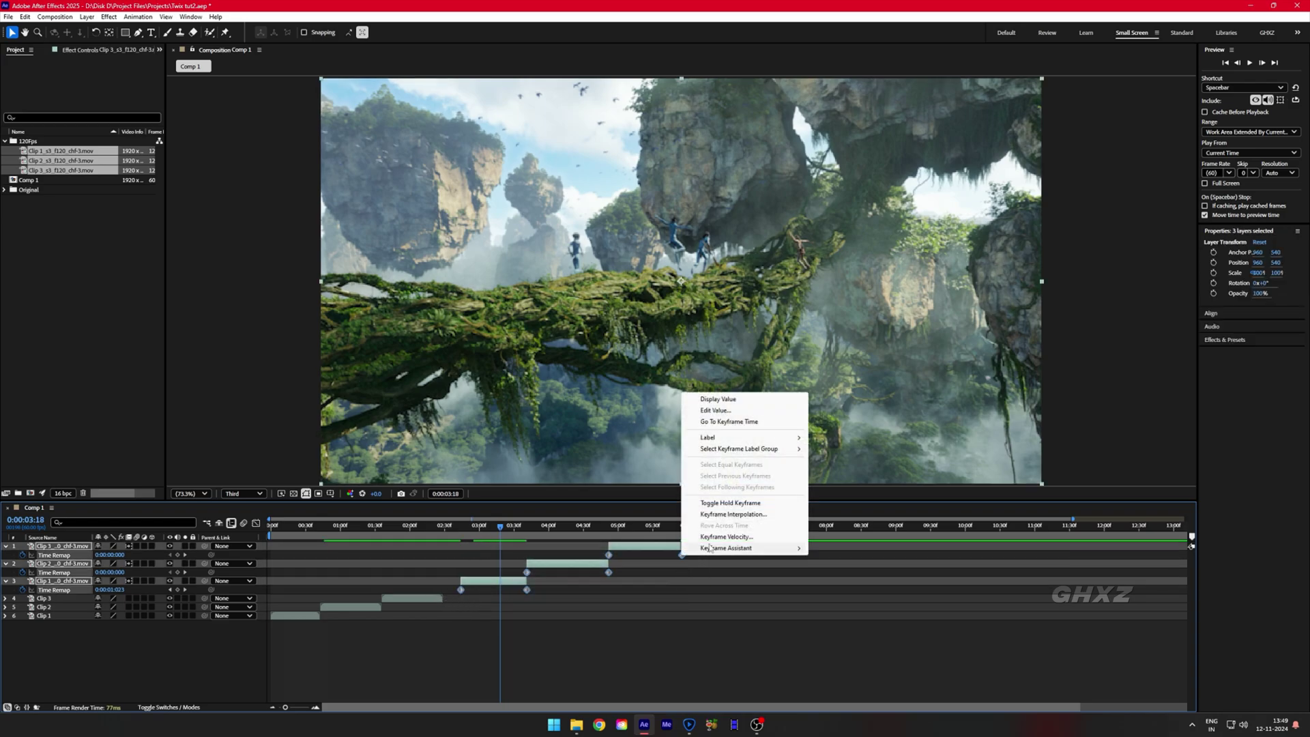
mouse_move(741, 552)
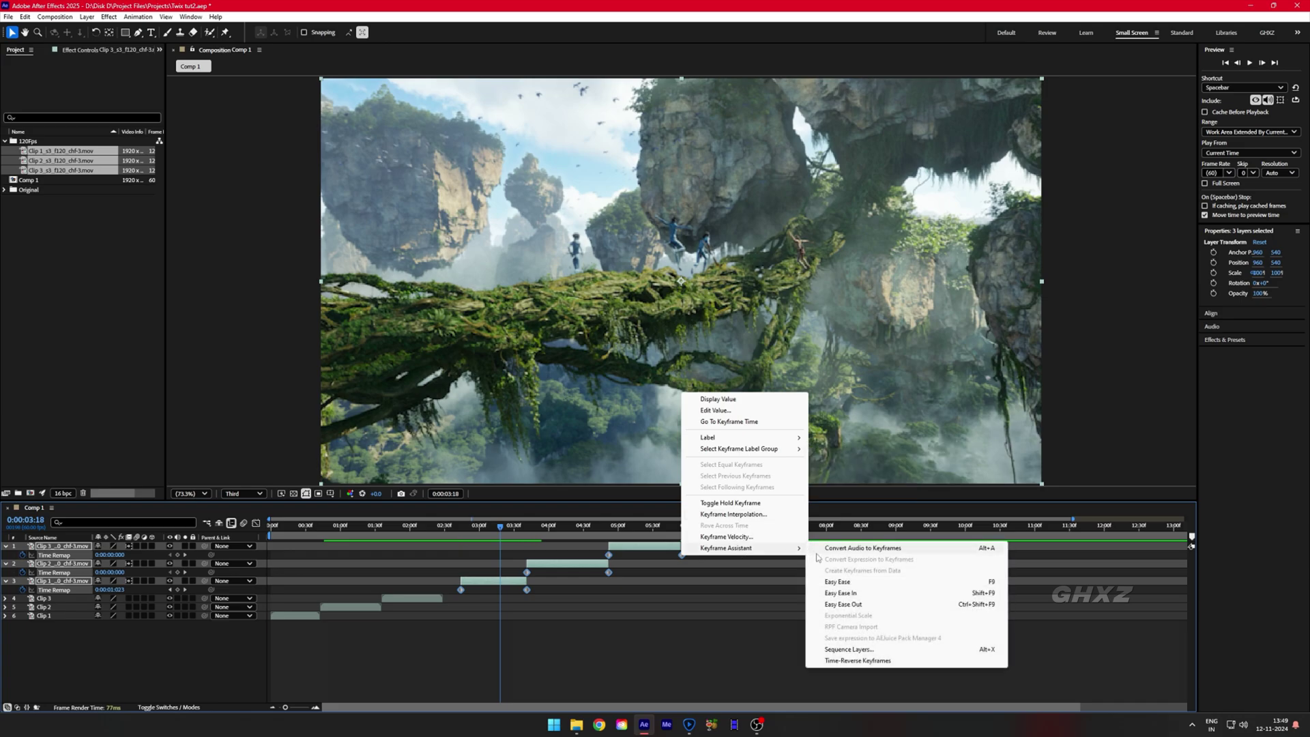
left_click(838, 582)
In the Graph Editor, drag Clip 1's Bezier handles into a steep S-shaped remap curve.
left_click(469, 587)
left_click_drag(441, 584, 530, 607)
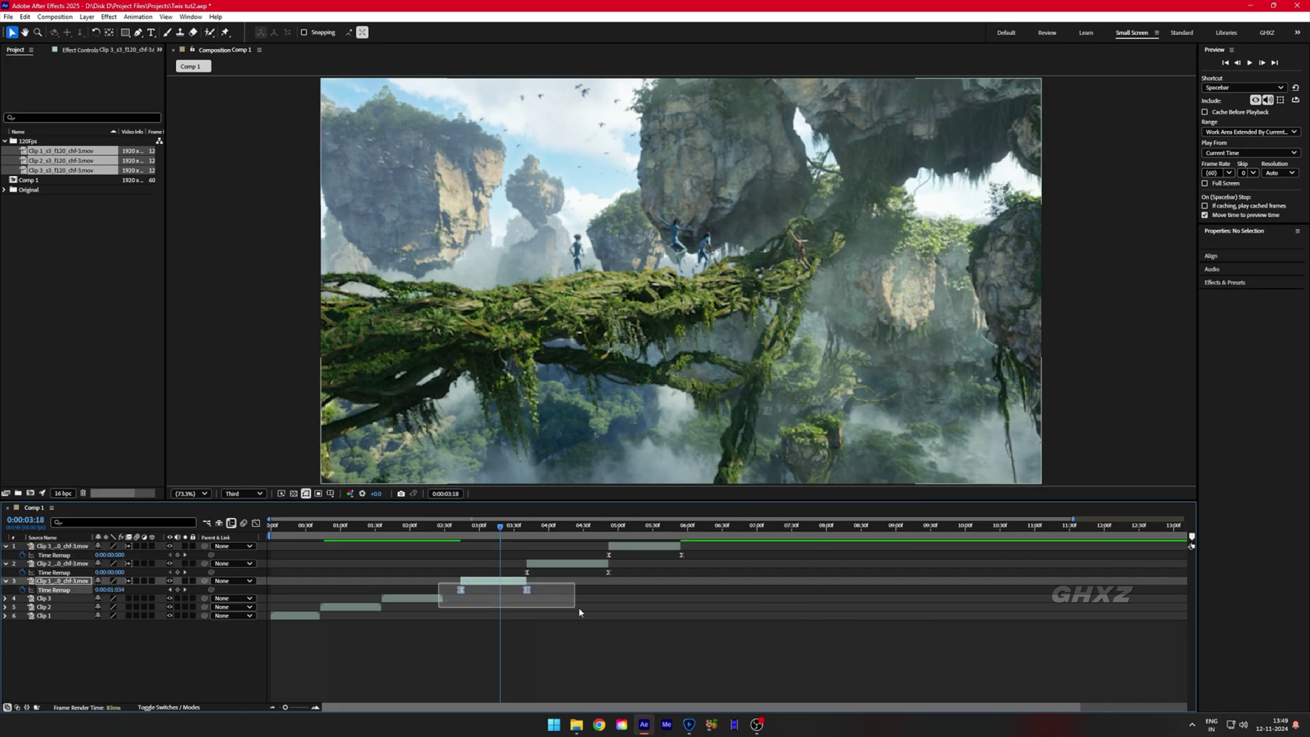
left_click(256, 523)
key("grave")
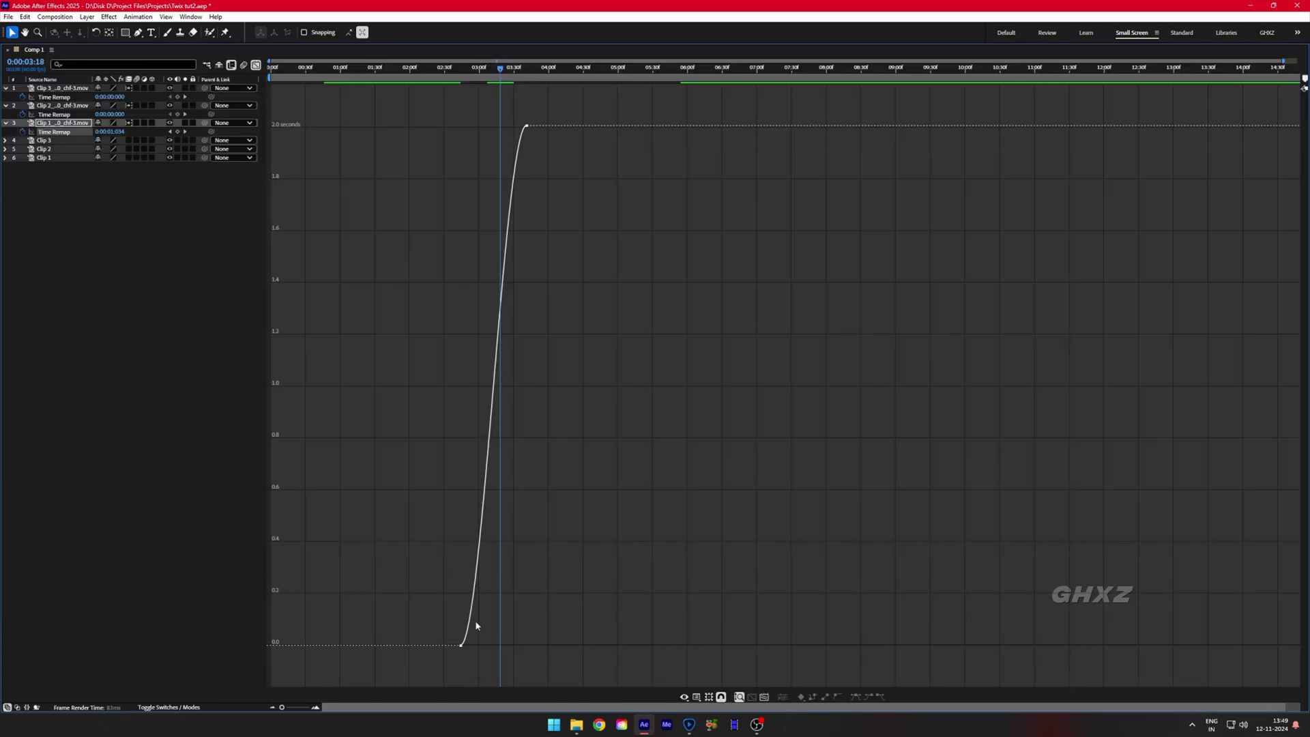
scroll(439, 499, "up", 3)
scroll(495, 503, "up", 2)
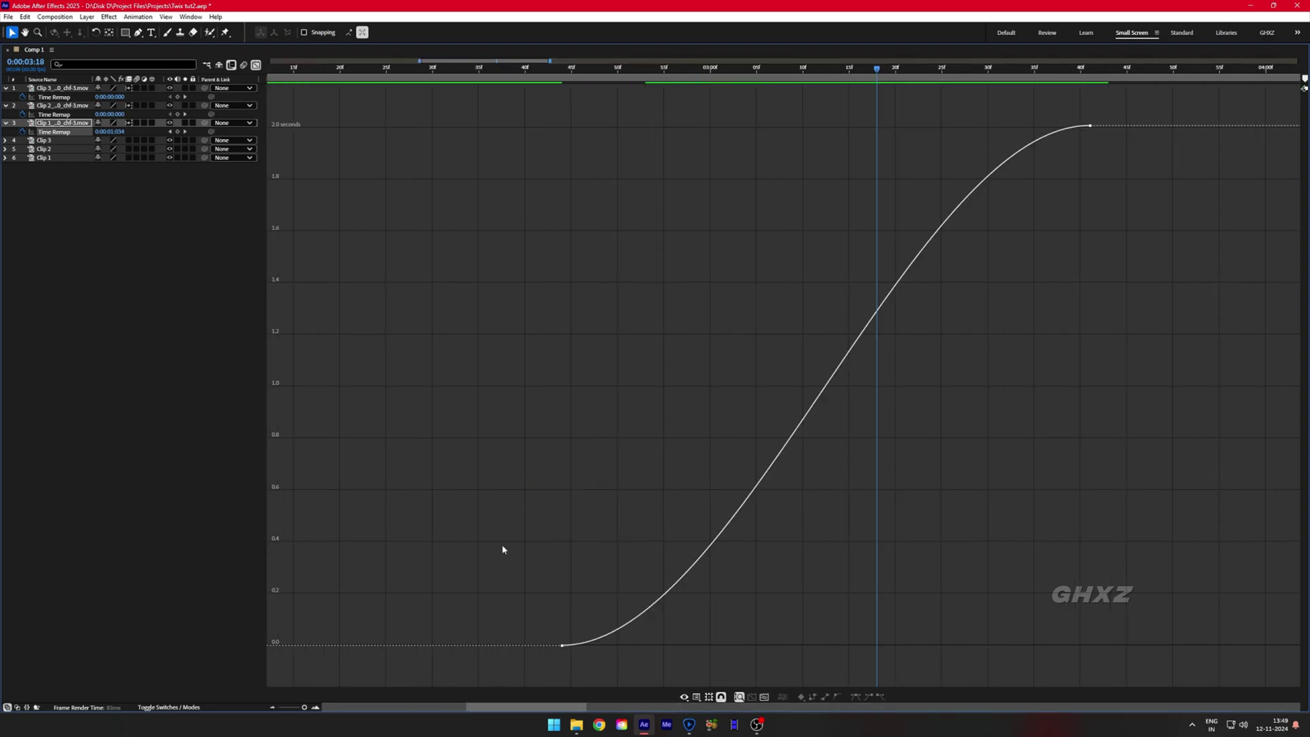
left_click_drag(475, 585, 648, 691)
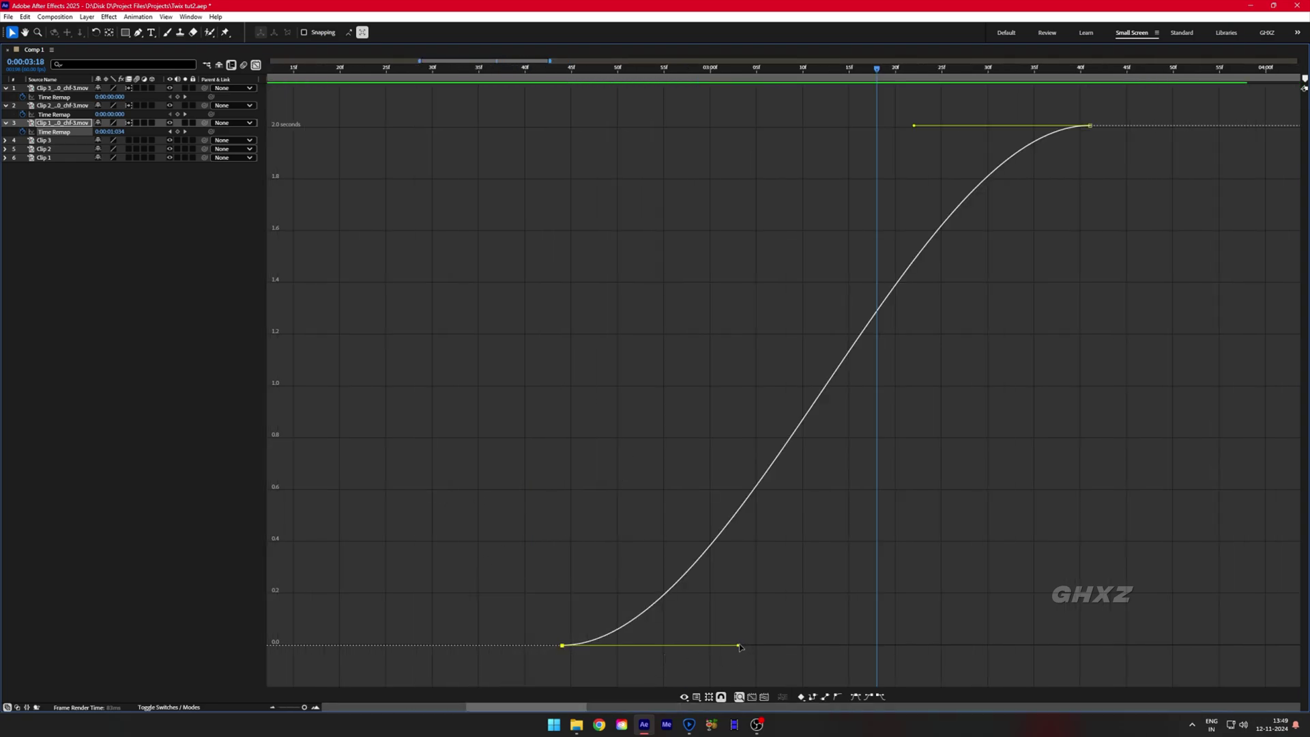
left_click_drag(740, 644, 630, 342)
left_click_drag(917, 127, 1045, 337)
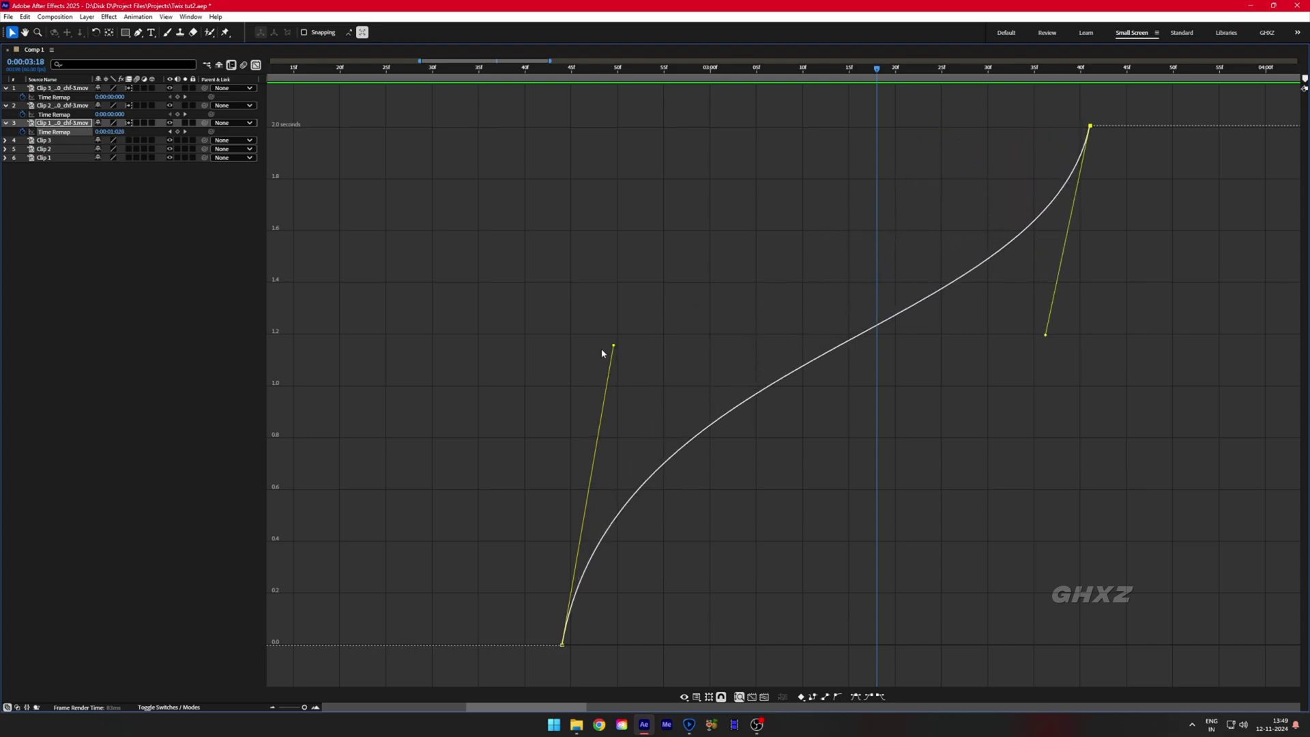
left_click_drag(613, 344, 612, 313)
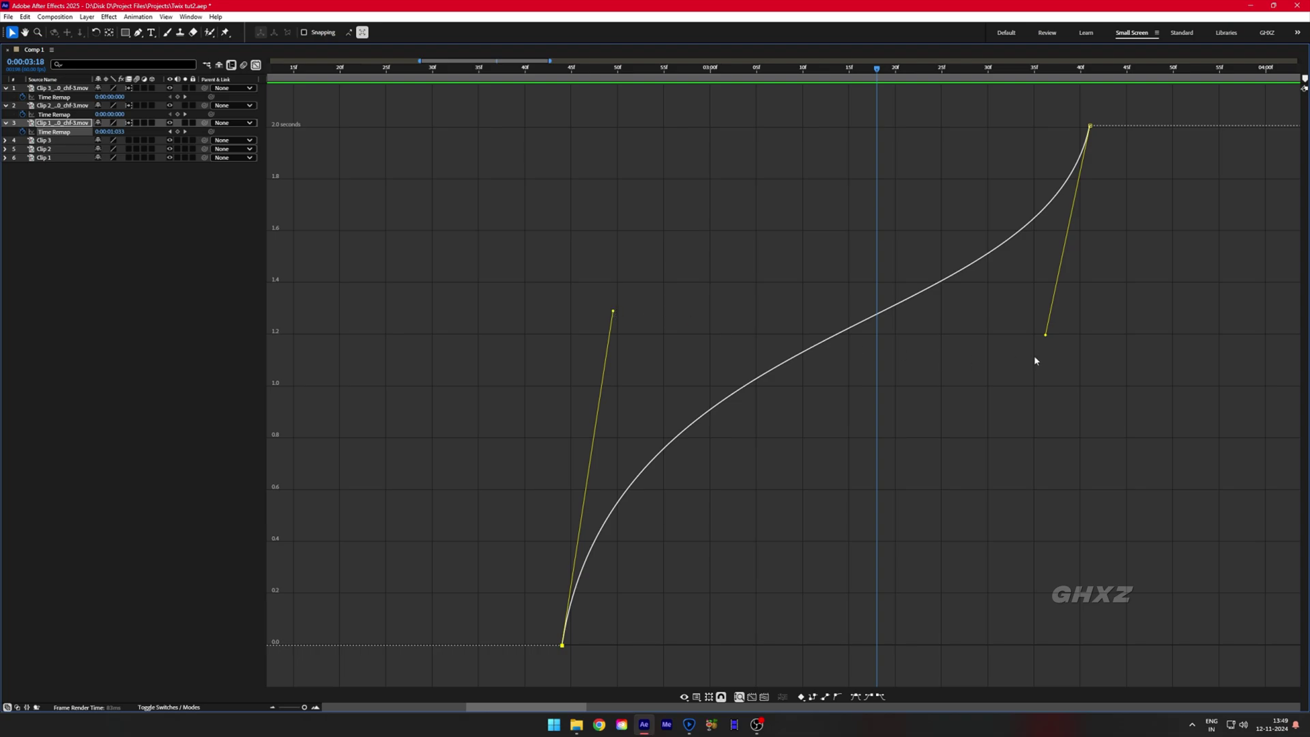
left_click_drag(1046, 337, 1058, 350)
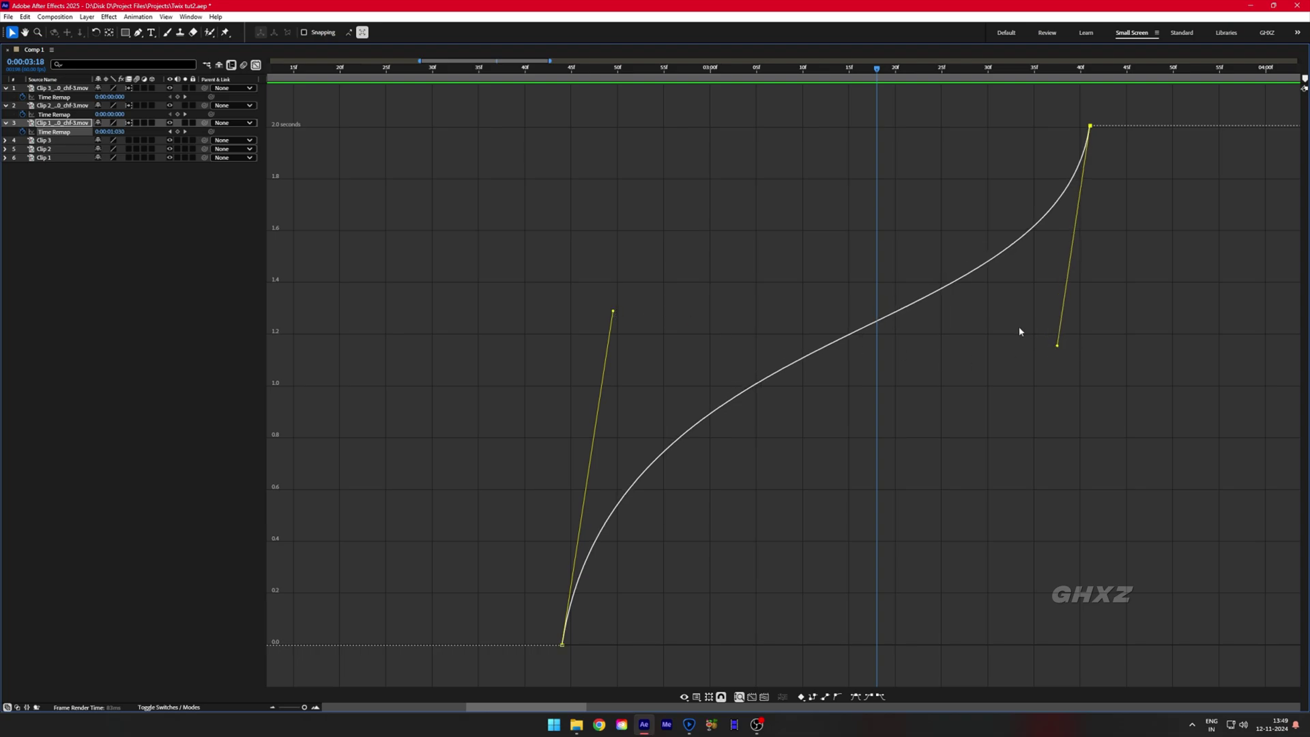
key("grave")
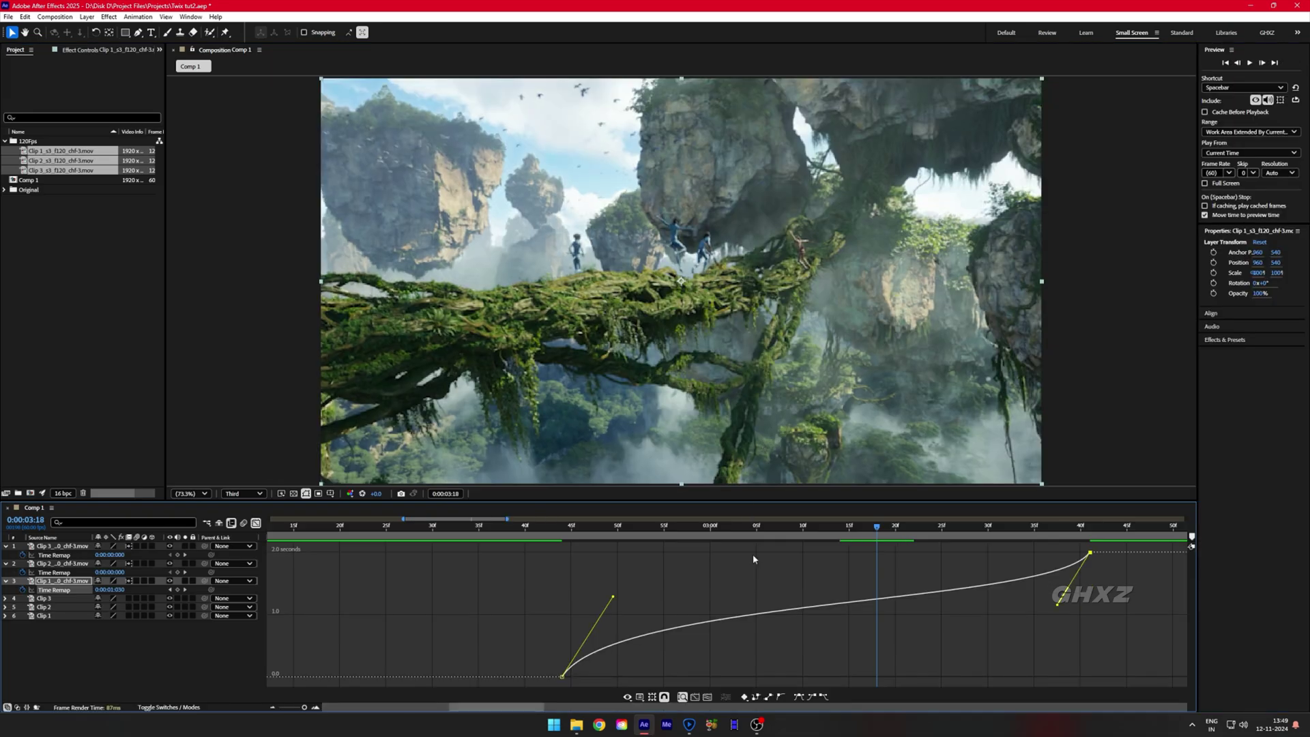
scroll(802, 598, "down", 3)
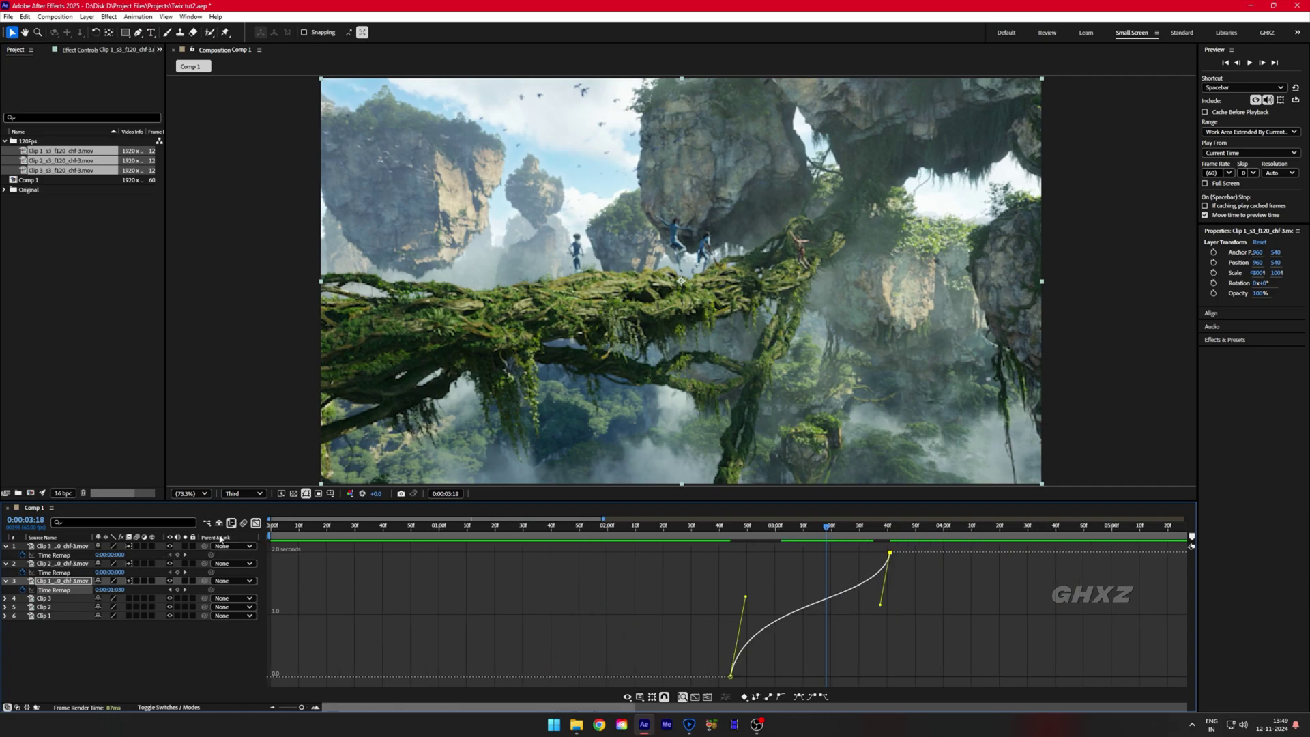
Bend Clip 2's time-remap curve into an S-shape in the Graph Editor.
left_click(255, 523)
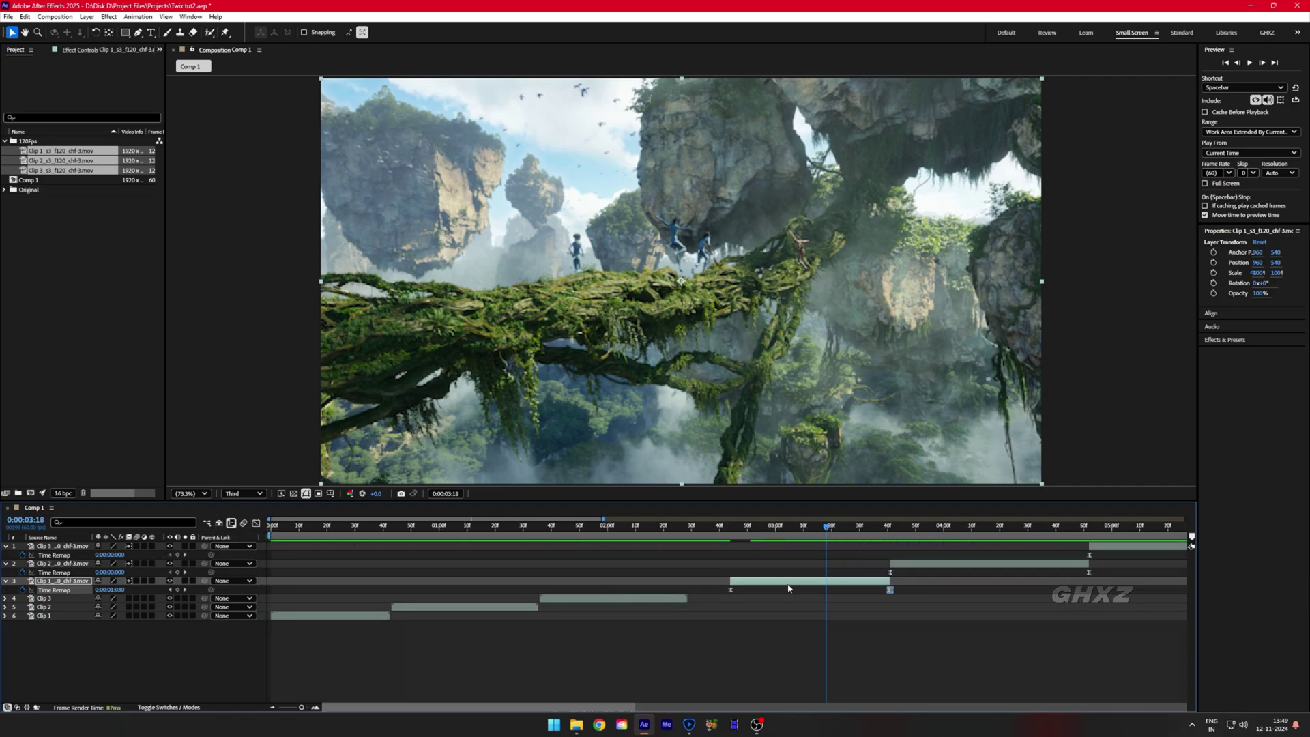
left_click_drag(882, 562, 1007, 583)
left_click_drag(1106, 584, 1106, 584)
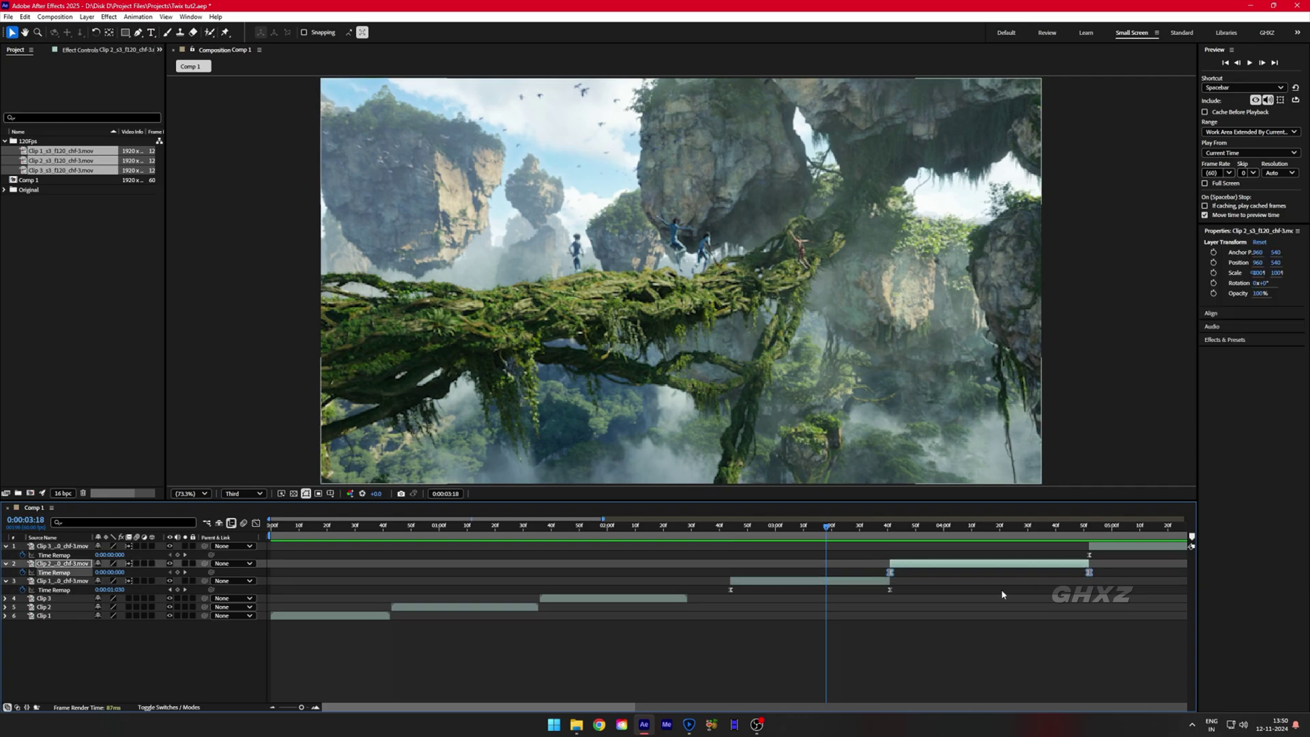
scroll(1001, 588, "right", 5)
left_click(256, 523)
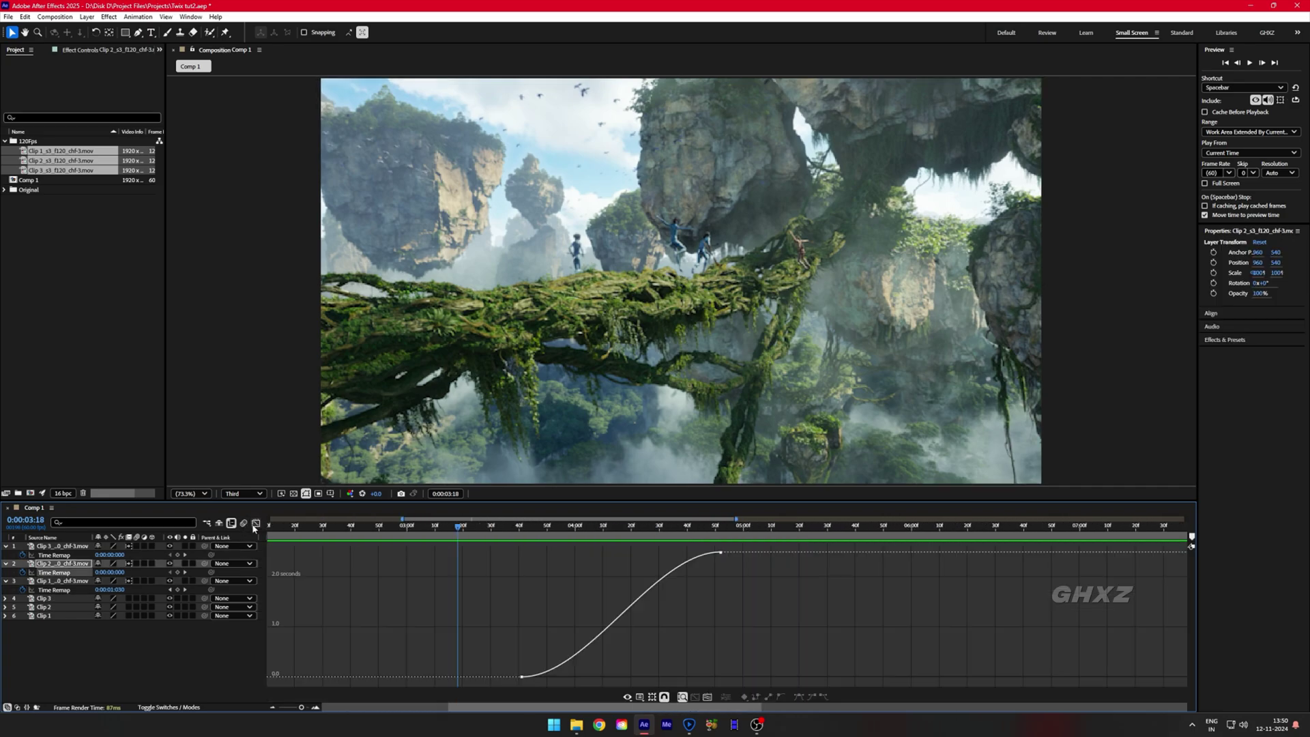
left_click(256, 523)
left_click(255, 524)
left_click_drag(484, 623, 552, 610)
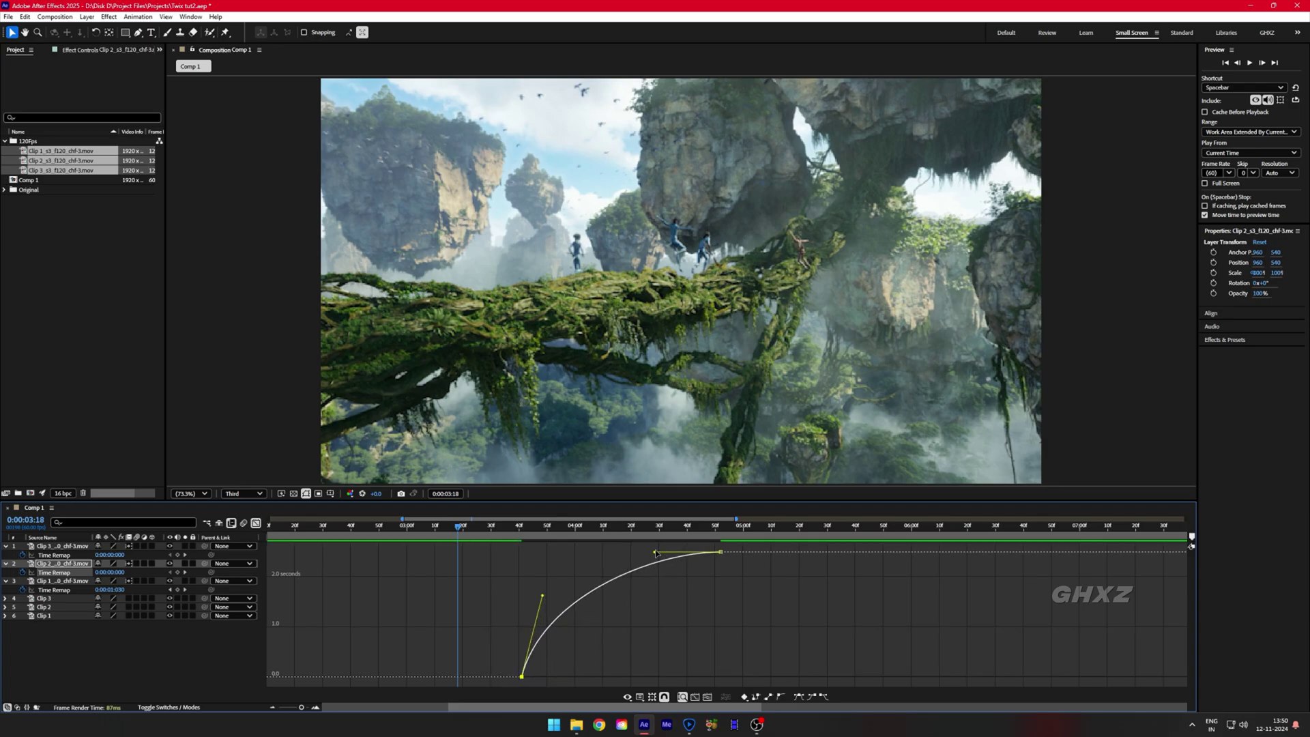
left_click_drag(656, 553, 685, 597)
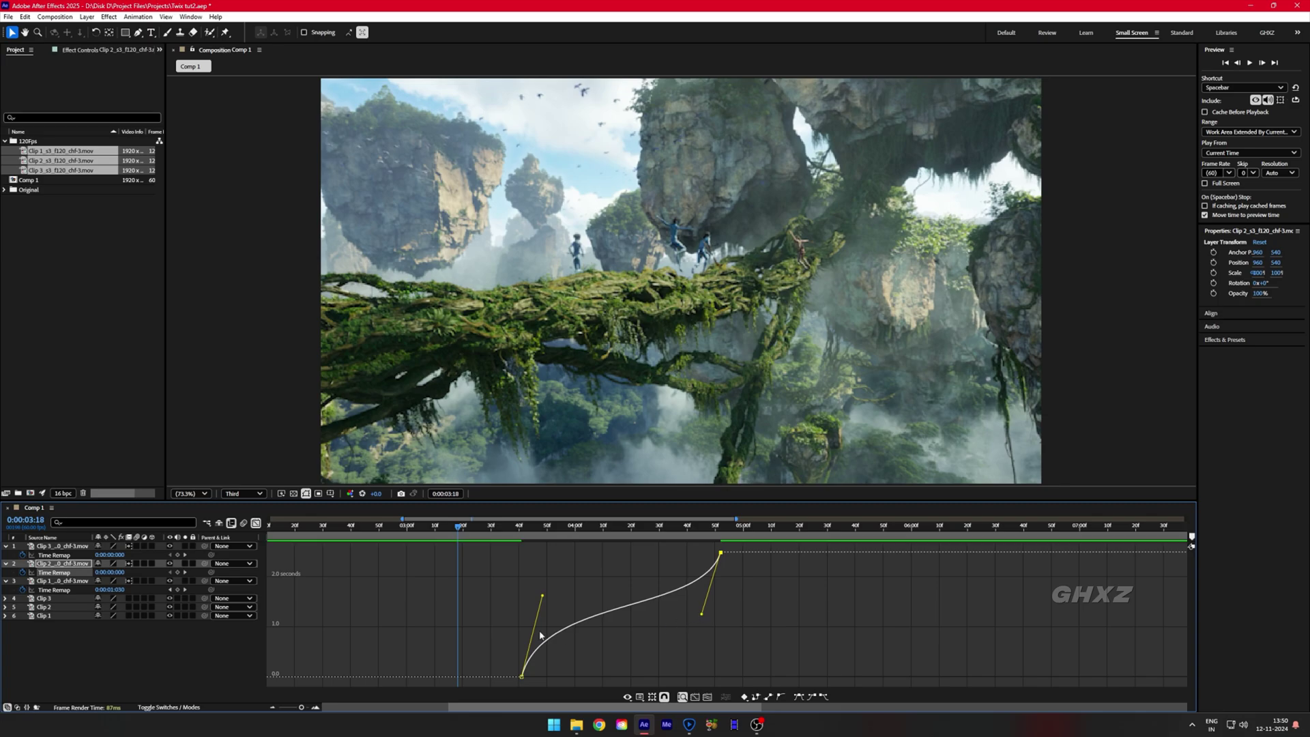
left_click(255, 524)
Move Clip 3 to start at Clip 2's end and bend its remap curve into an S.
scroll(682, 580, "right", 3)
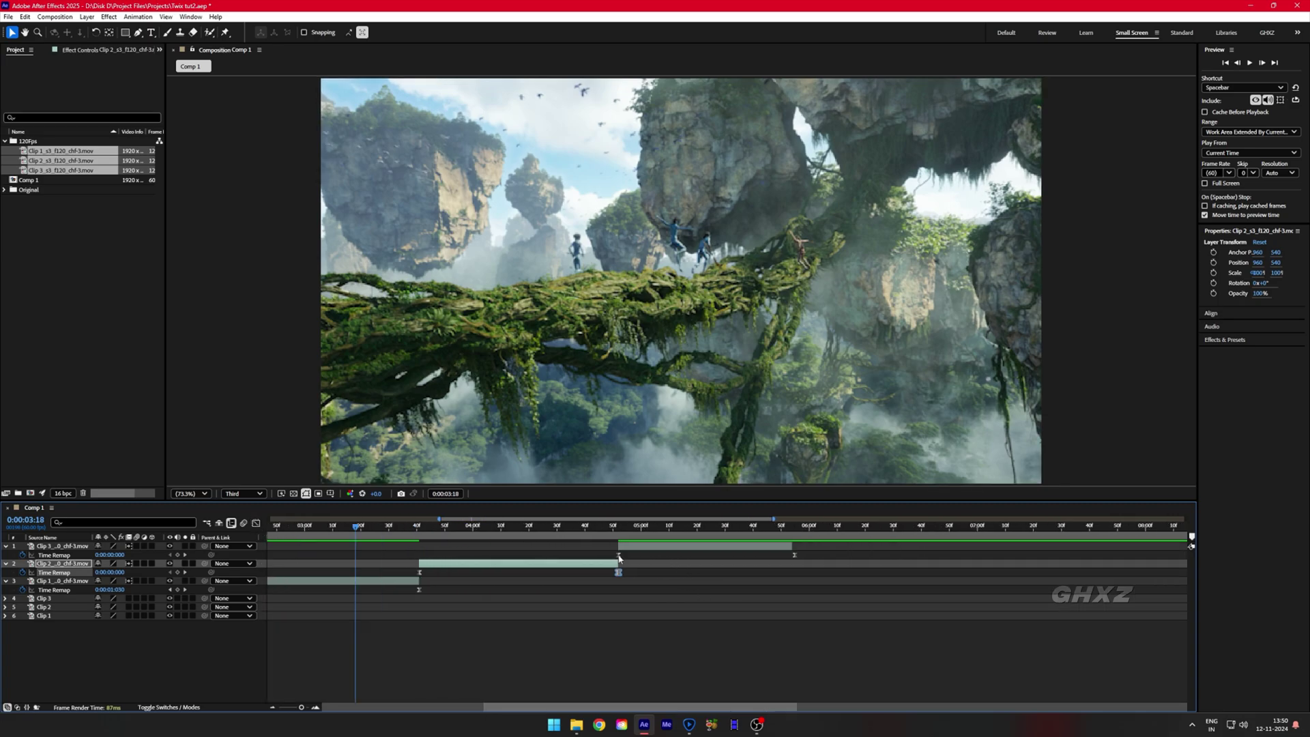
left_click_drag(555, 550, 753, 553)
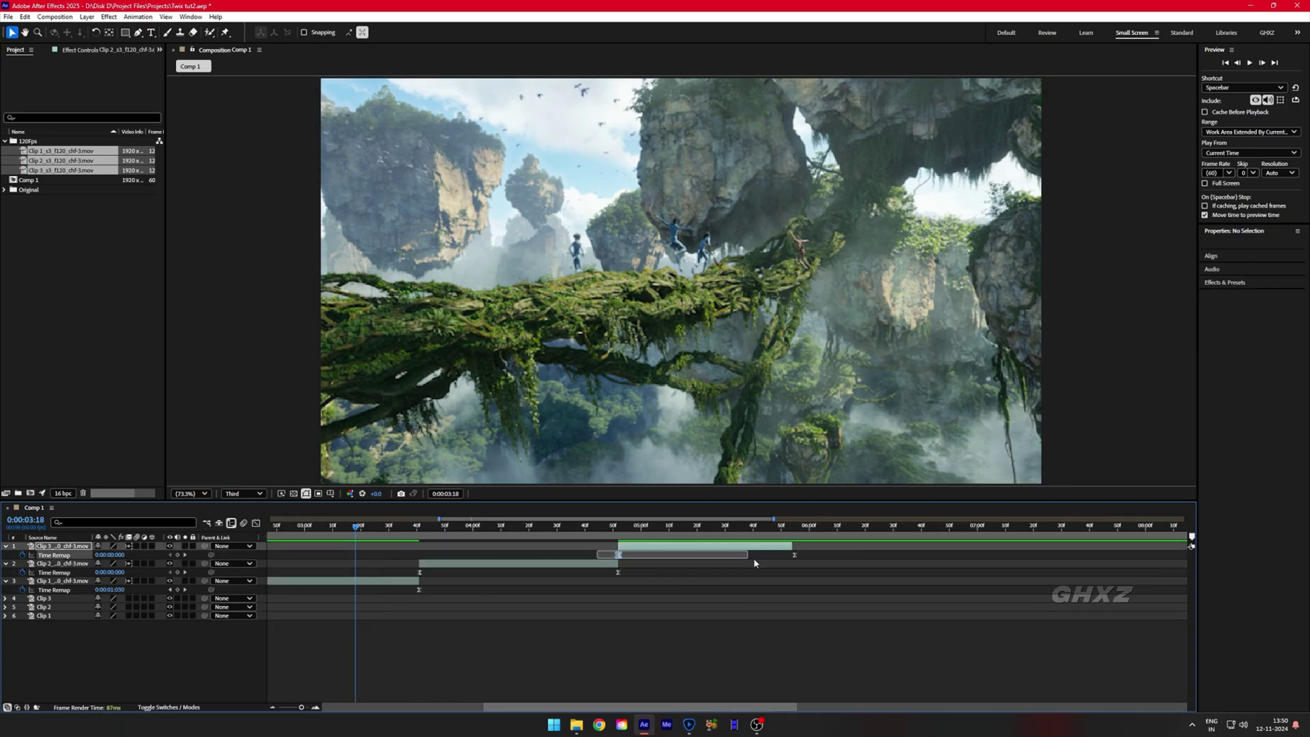
left_click(256, 523)
left_click_drag(597, 609, 645, 610)
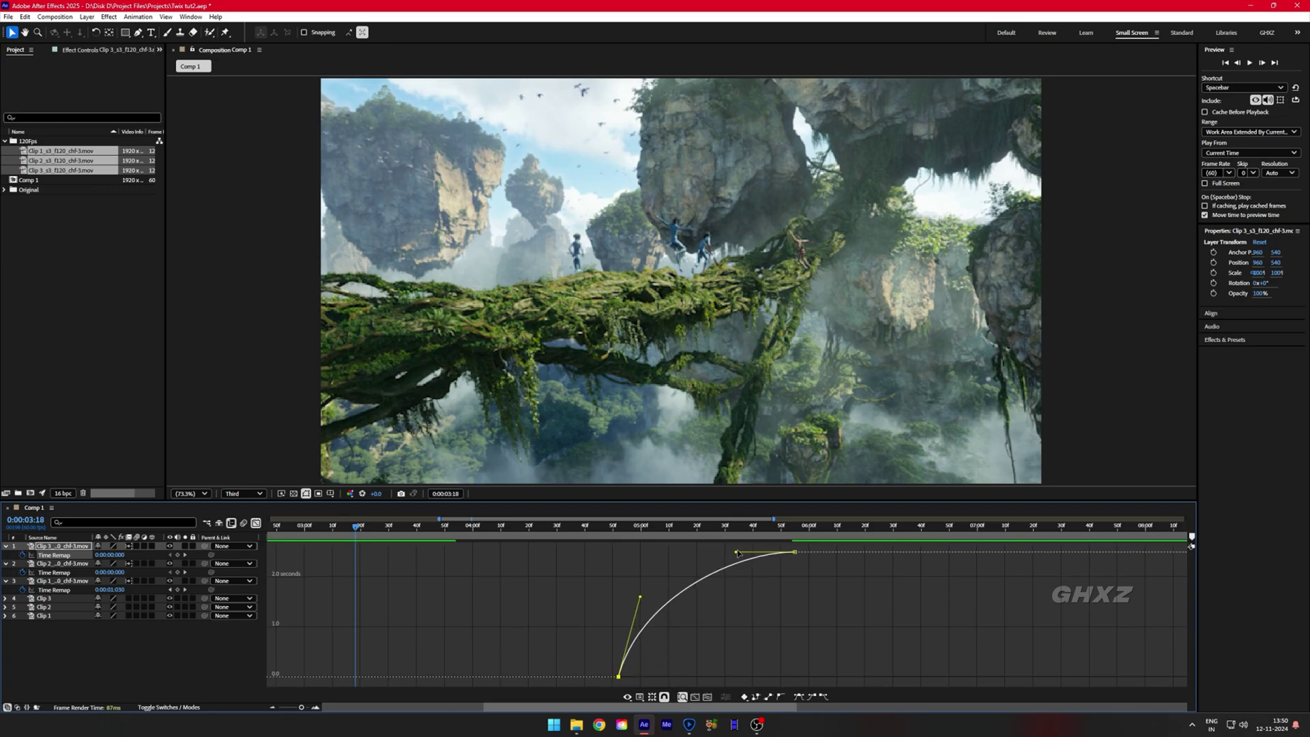
left_click_drag(737, 555, 774, 619)
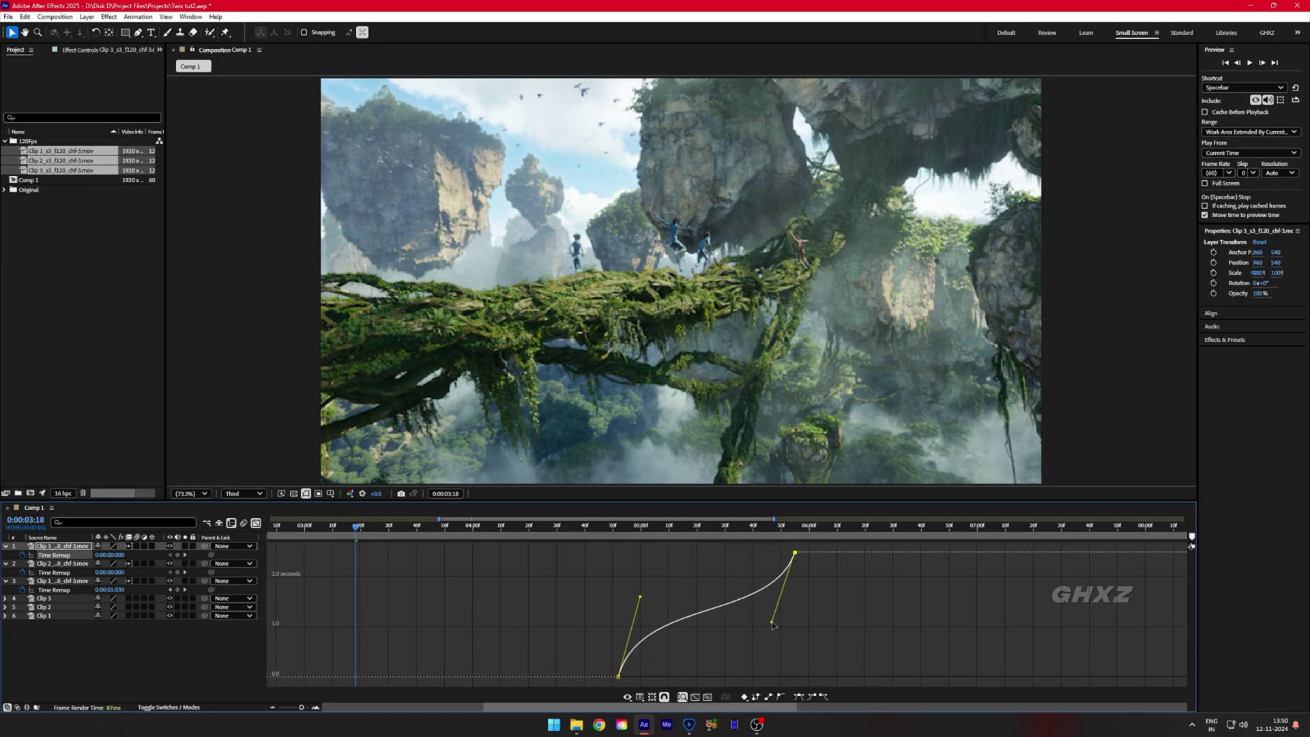
key("shift+F3")
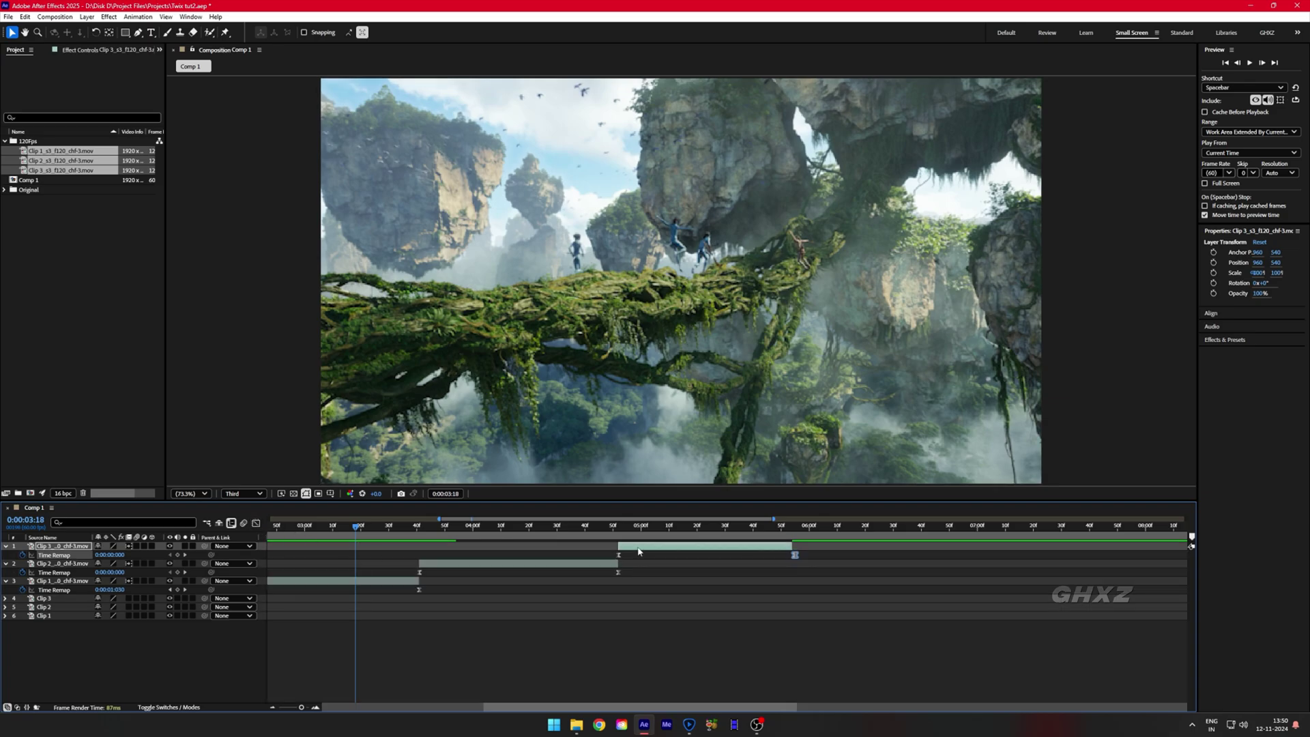